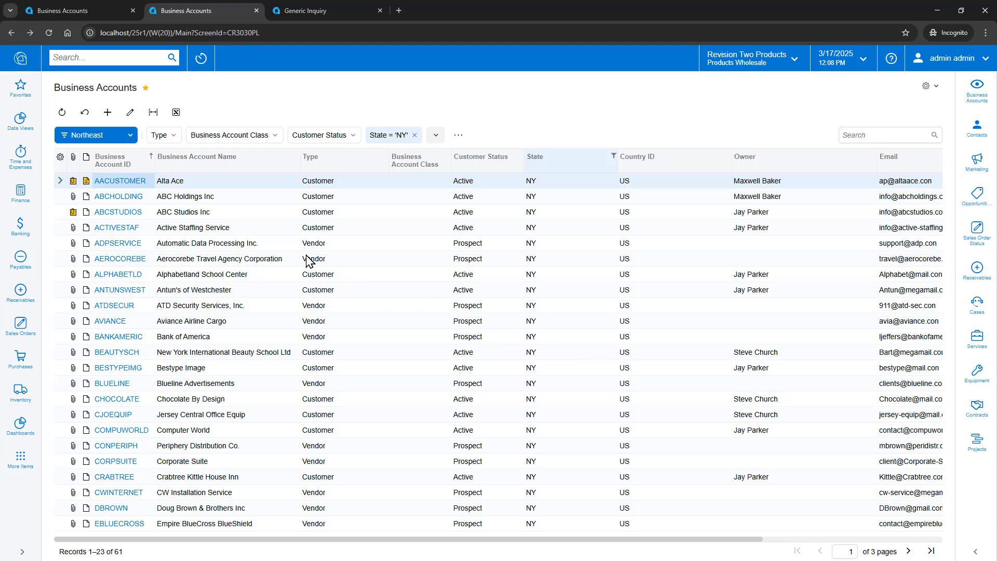
# - Mark the Northeast filter as the favourite in the Business Accounts saved filter list
pyautogui.click(128, 138)
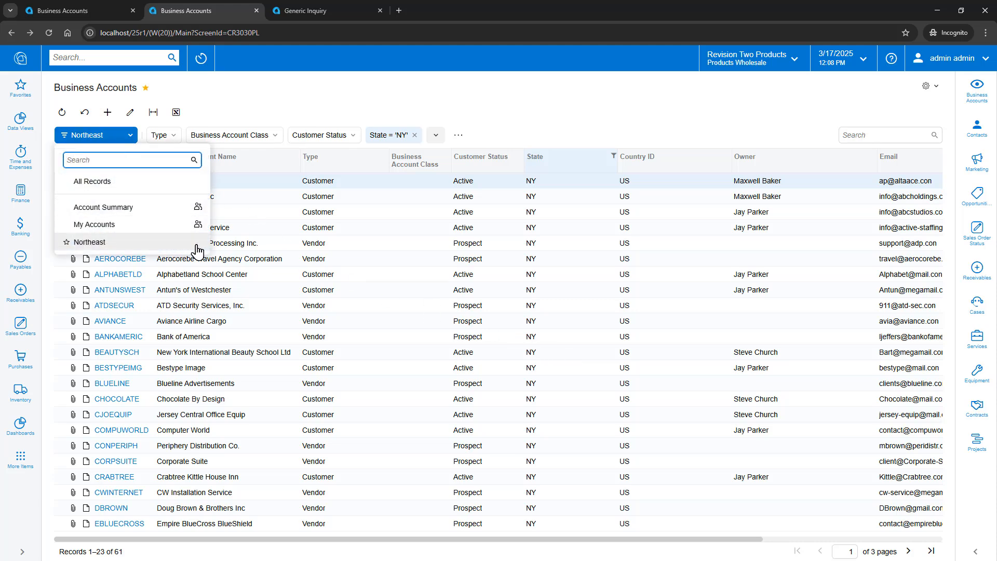
pyautogui.click(67, 242)
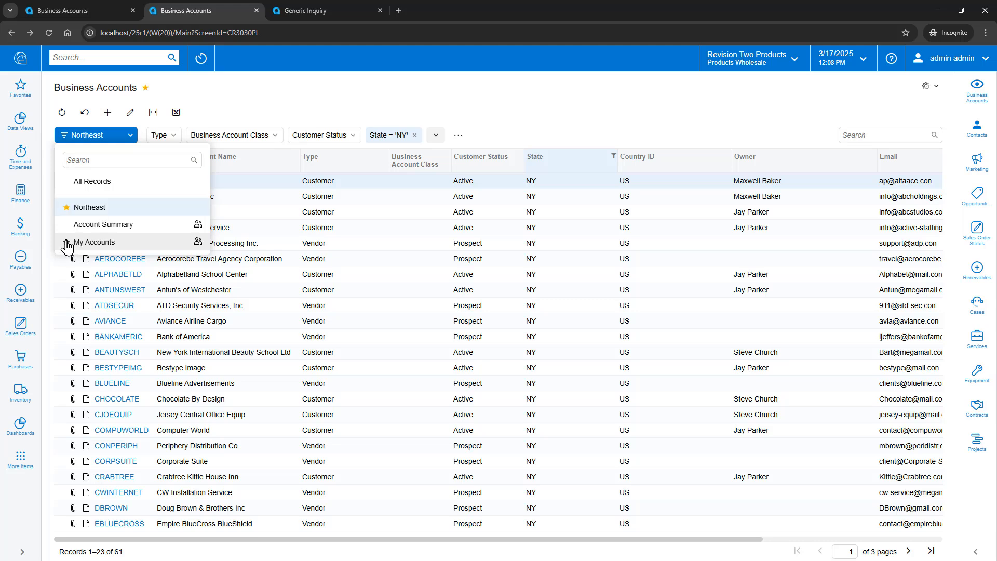
pyautogui.click(542, 115)
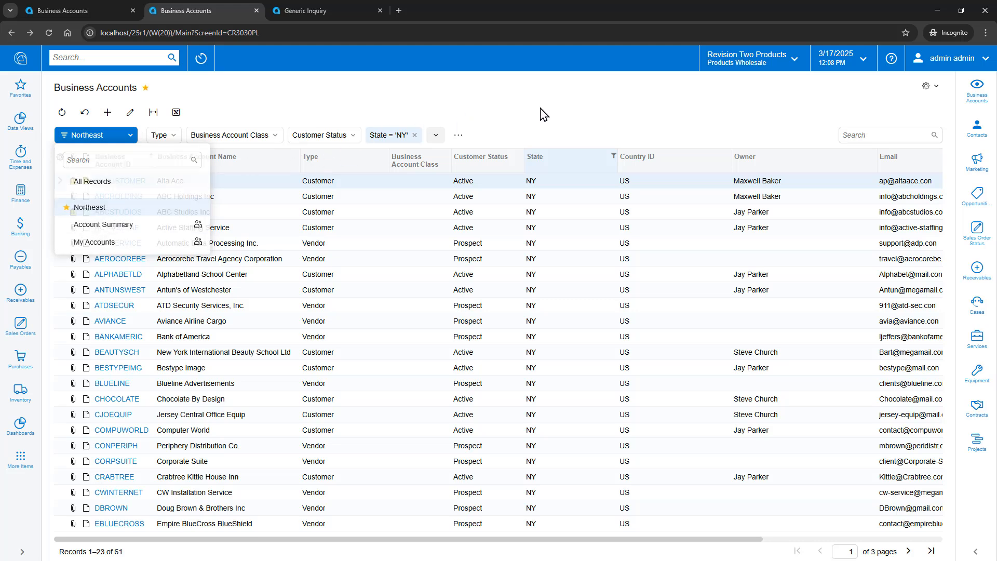
# - In the advanced filter, remove the Business Account Class and Customer Status conditions
pyautogui.click(458, 136)
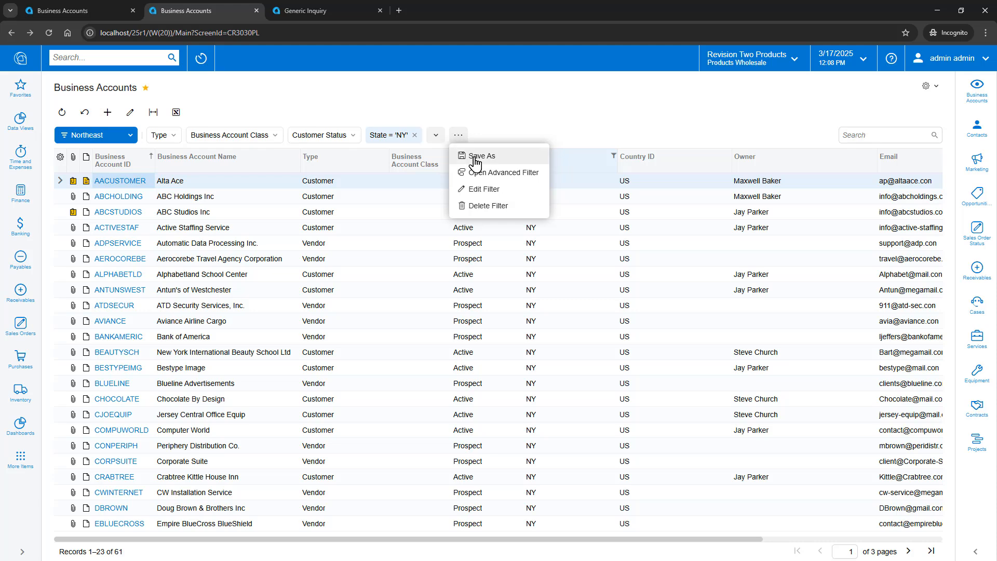
pyautogui.click(481, 173)
pyautogui.click(488, 292)
pyautogui.click(442, 311)
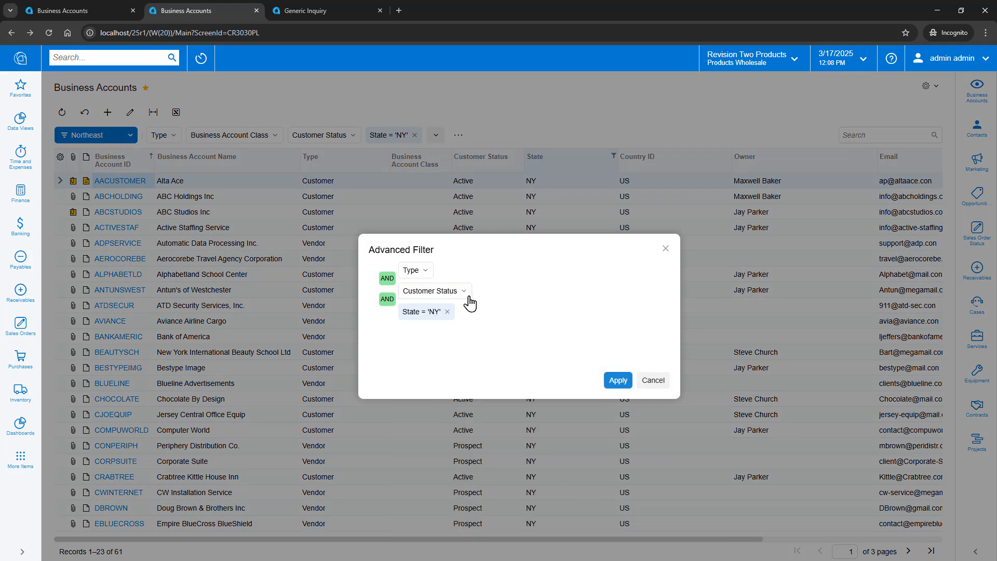
pyautogui.click(459, 291)
pyautogui.click(441, 312)
# - Add a second State condition equal to NJ and combine it with the State = NY condition using OR
pyautogui.click(463, 291)
pyautogui.write('state')
pyautogui.click(472, 351)
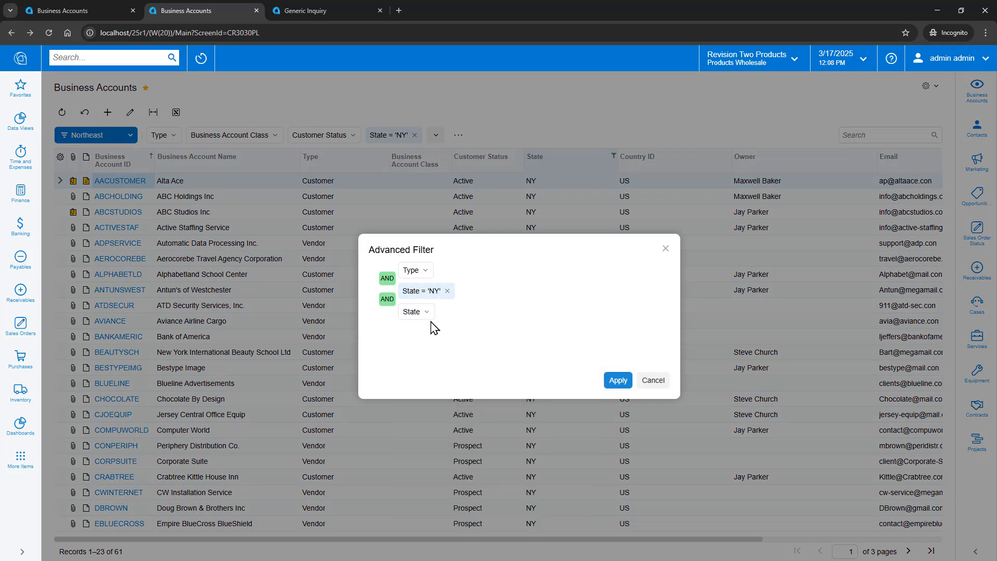
pyautogui.click(413, 311)
pyautogui.click(439, 384)
pyautogui.write('NJ')
pyautogui.press('Return')
pyautogui.click(387, 300)
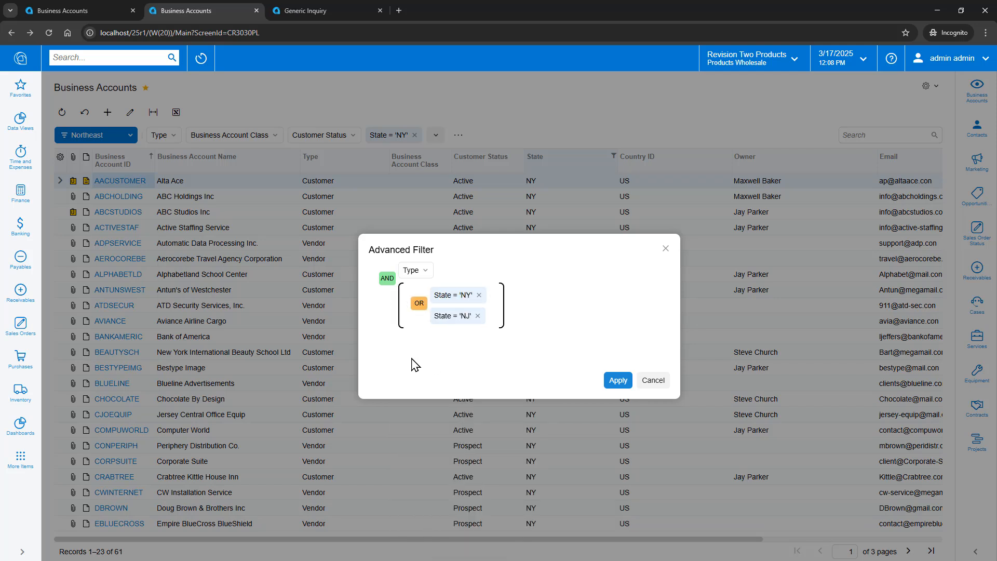
# - Limit the Type condition to Customer only and apply the advanced filter to the list
pyautogui.click(425, 271)
pyautogui.click(411, 332)
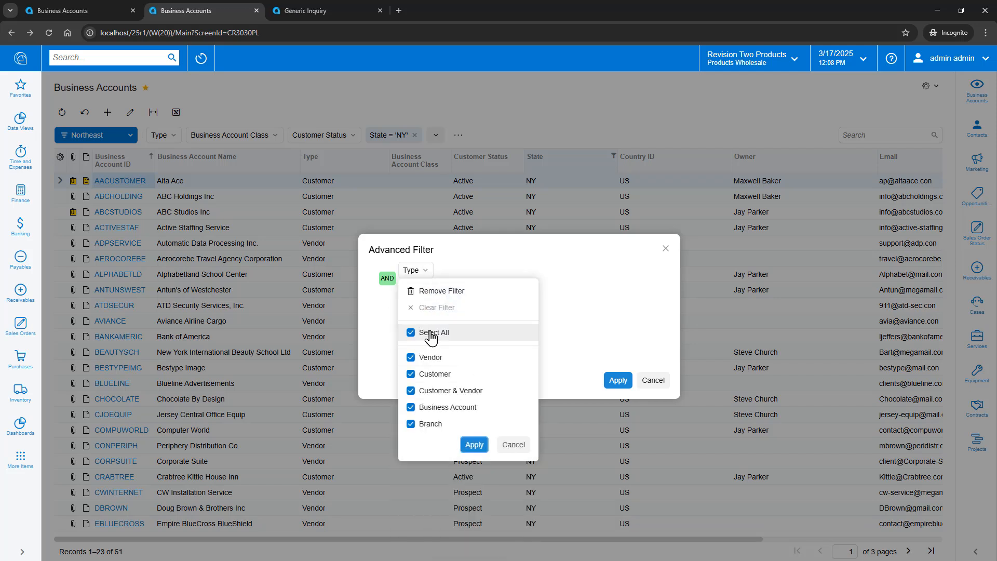
pyautogui.click(411, 374)
pyautogui.click(475, 444)
pyautogui.click(618, 381)
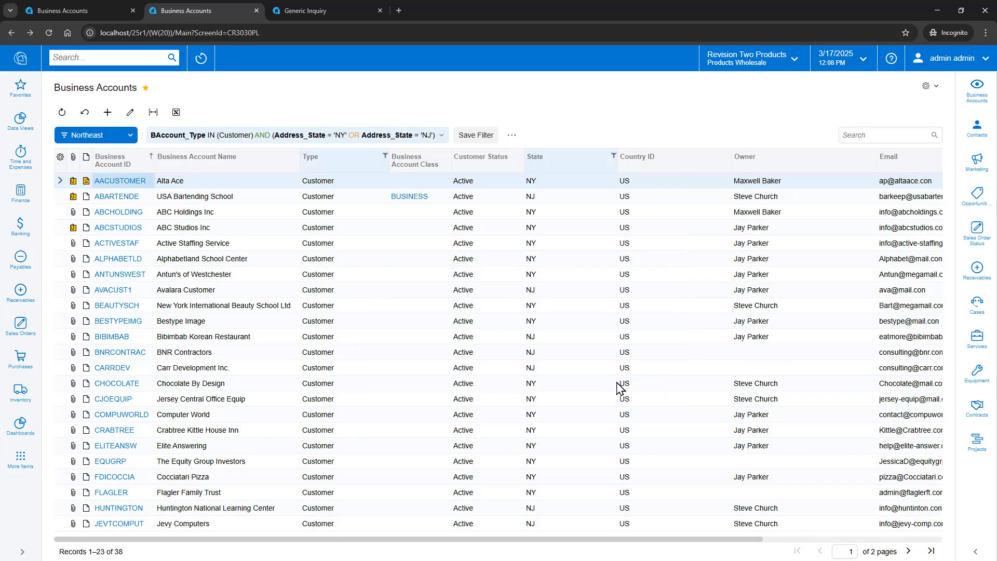
# - Open the Alta Ace business account and go to its customer record
pyautogui.click(121, 184)
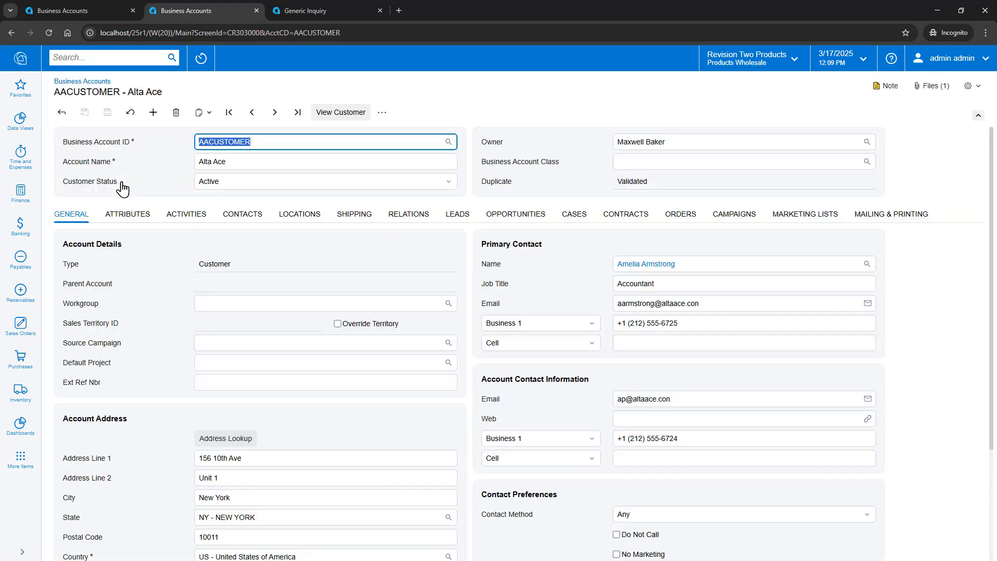
pyautogui.click(340, 115)
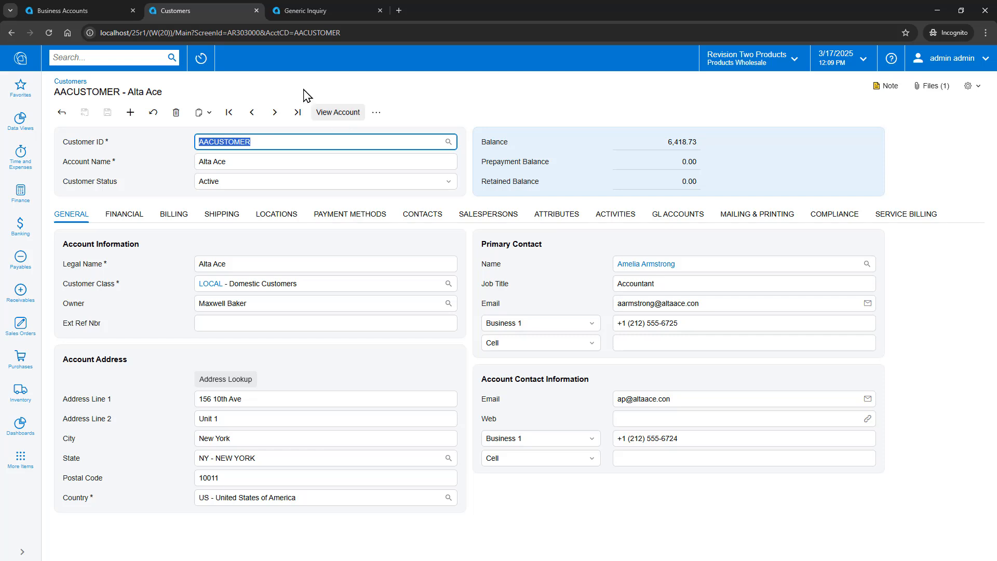
# - Duplicate the customer record into a second browser tab and switch that copy to the Classic UI
pyautogui.rightClick(217, 12)
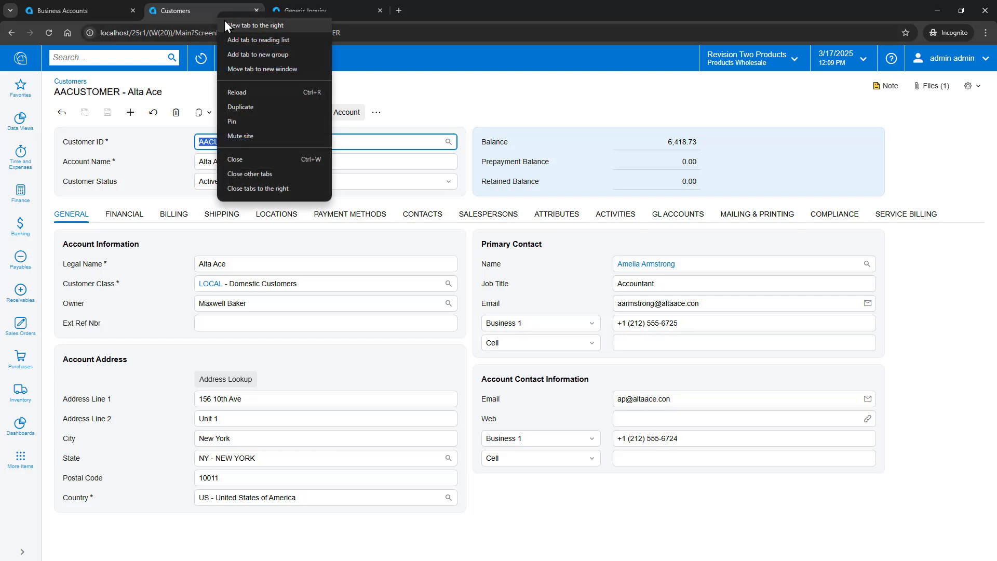
pyautogui.click(244, 103)
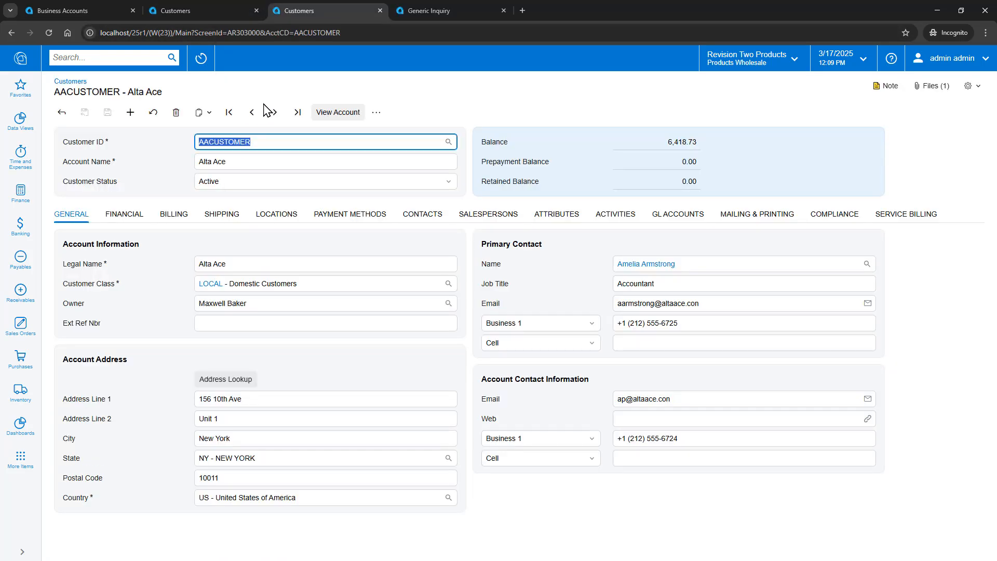
pyautogui.click(969, 86)
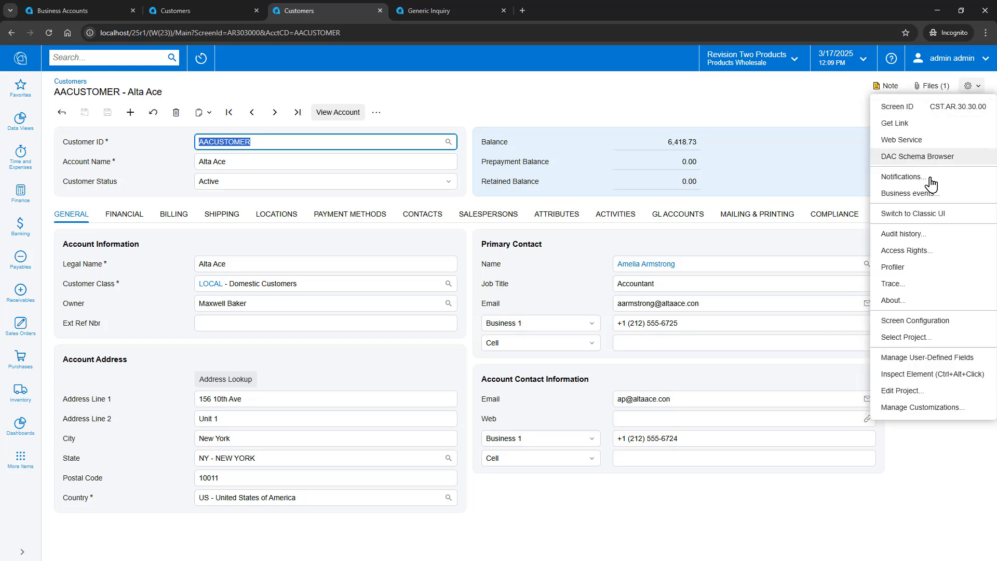
pyautogui.click(929, 215)
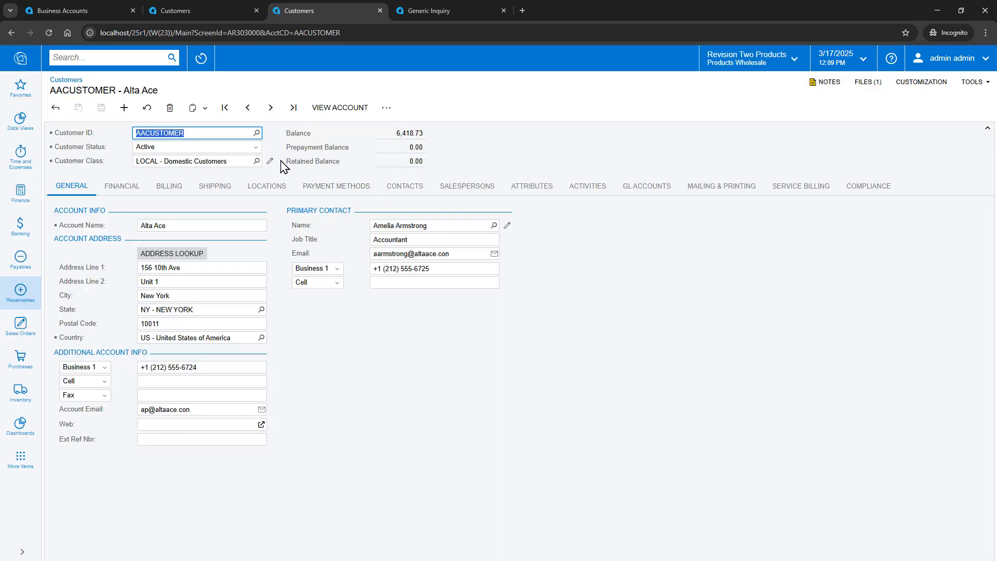
# - Return to the modern version of the Alta Ace customer record and create a new invoice from it
pyautogui.click(203, 10)
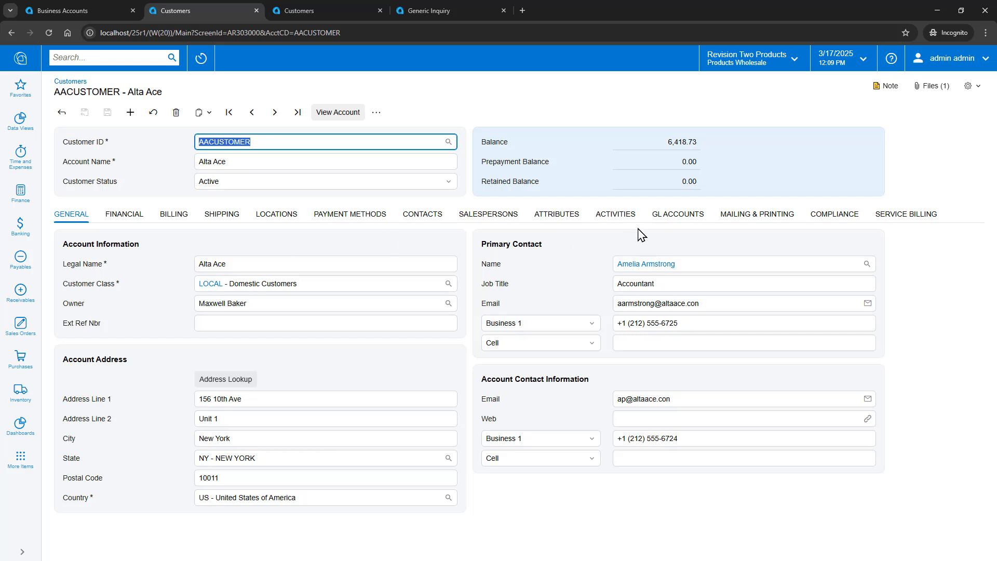
pyautogui.click(750, 177)
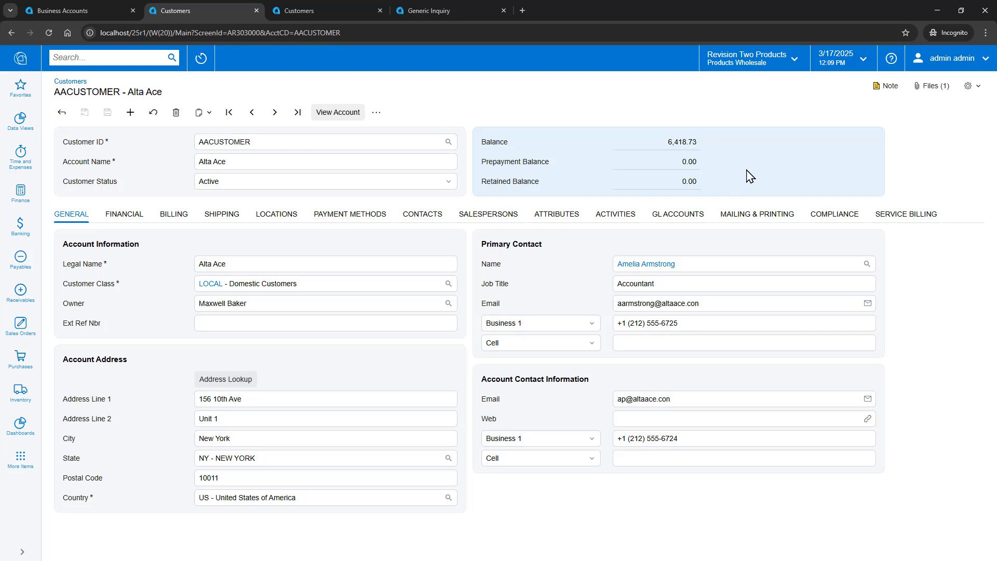
pyautogui.click(377, 113)
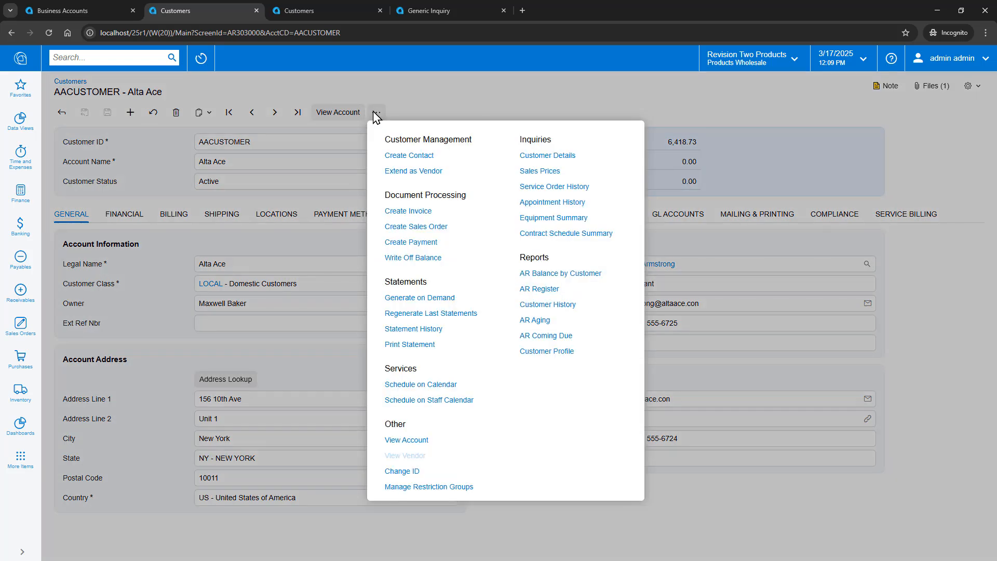
pyautogui.click(414, 213)
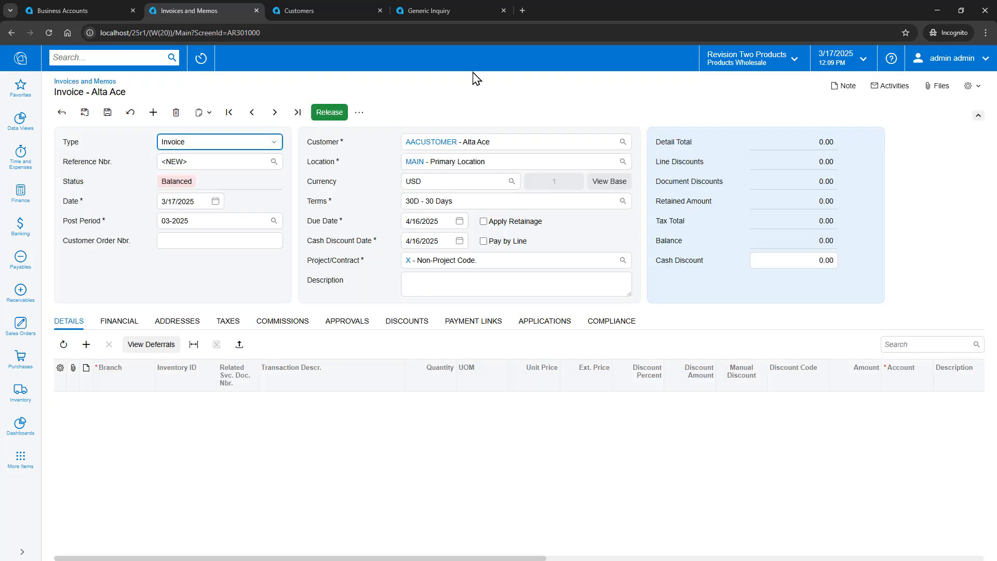
# - Move through the invoice header fields down to the details grid and start a new line
pyautogui.press('Tab')
pyautogui.press('Tab')
pyautogui.press('Tab')
pyautogui.press('Tab')
pyautogui.press('Tab')
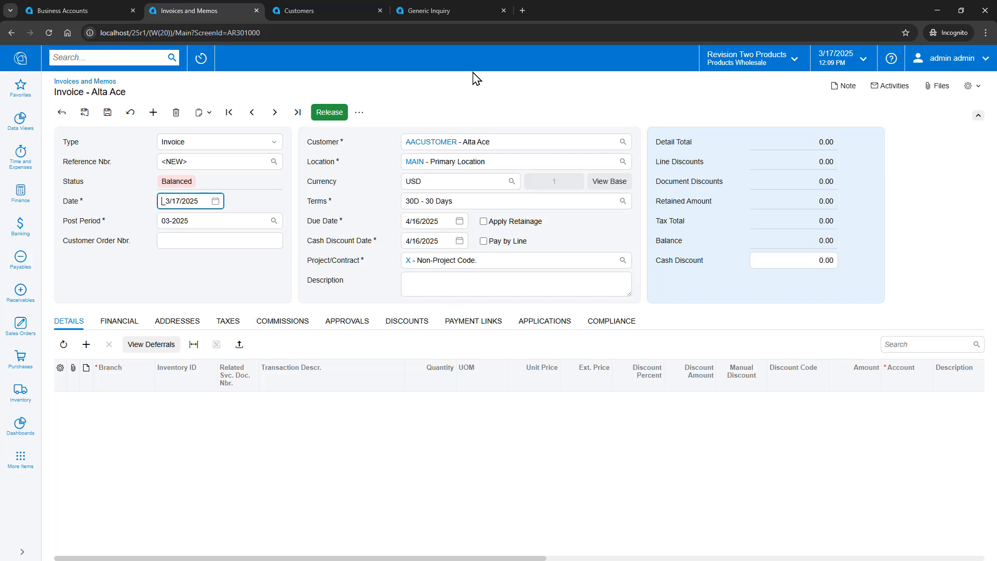
pyautogui.press('Tab')
pyautogui.press('Tab')
pyautogui.press('Tab')
pyautogui.press('Tab')
pyautogui.press('Tab')
pyautogui.press('Tab')
pyautogui.press('Tab')
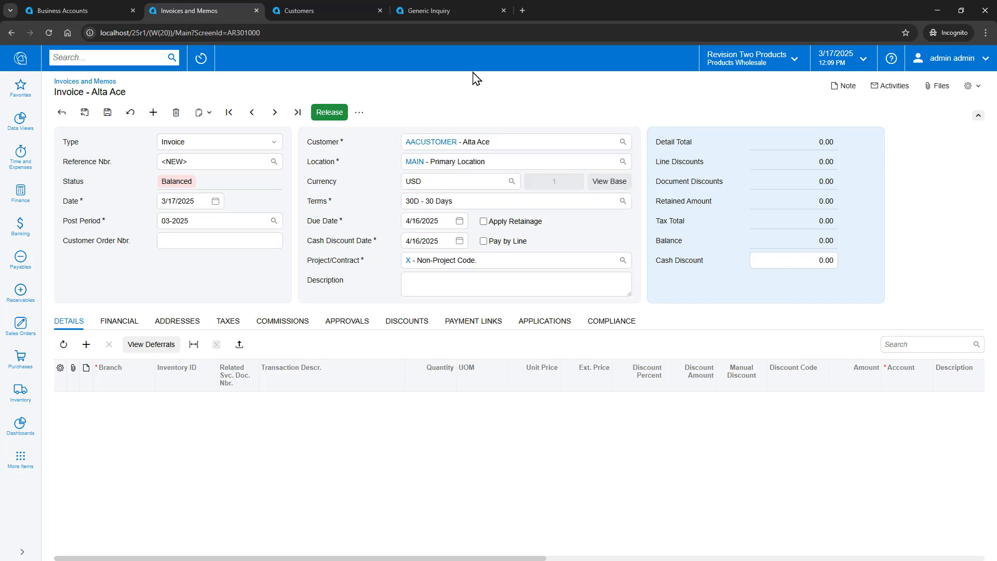
pyautogui.press('Tab')
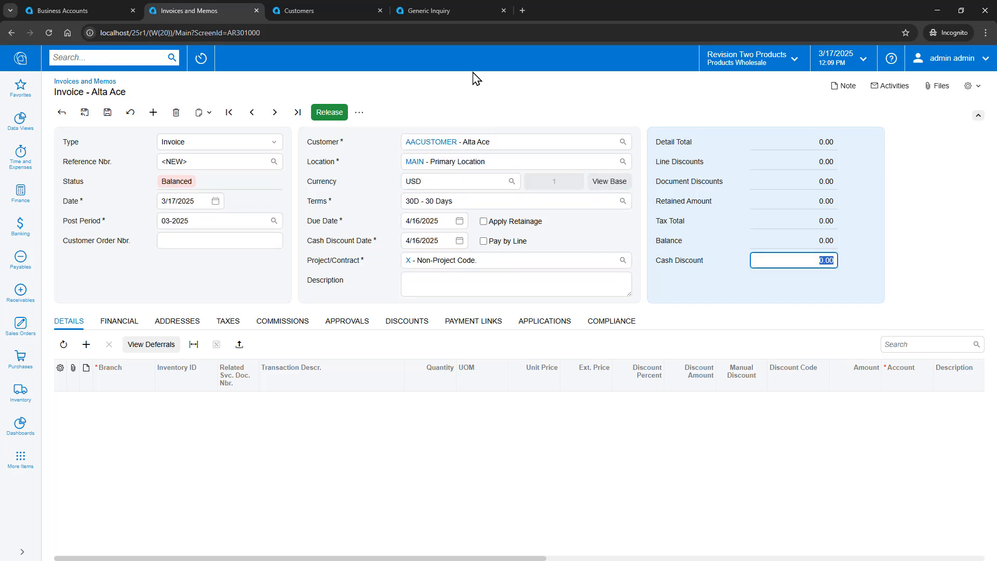
pyautogui.press('Tab')
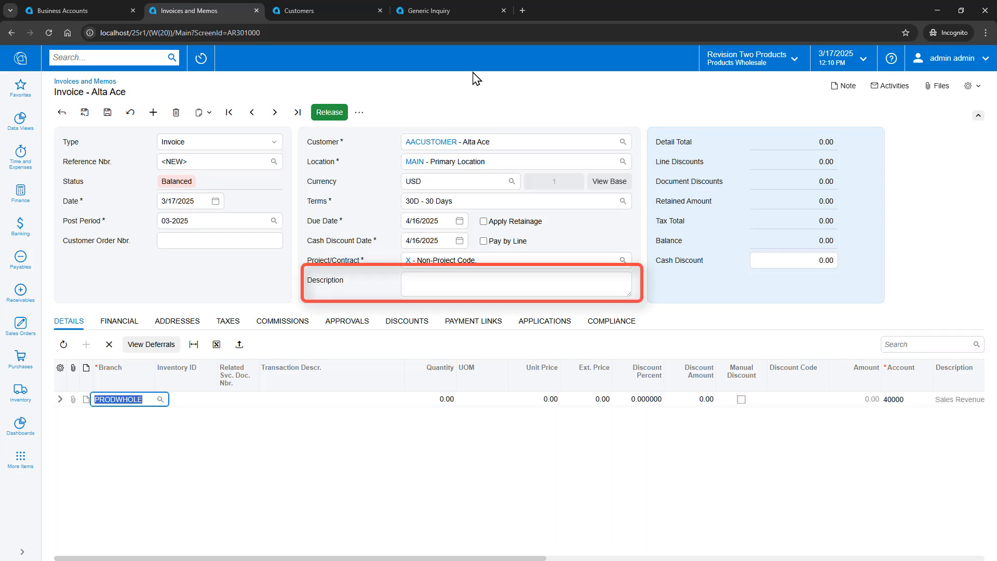
# - Enter inventory item SOFTSAAS1 on the new detail line with a quantity of 10
pyautogui.press('Tab')
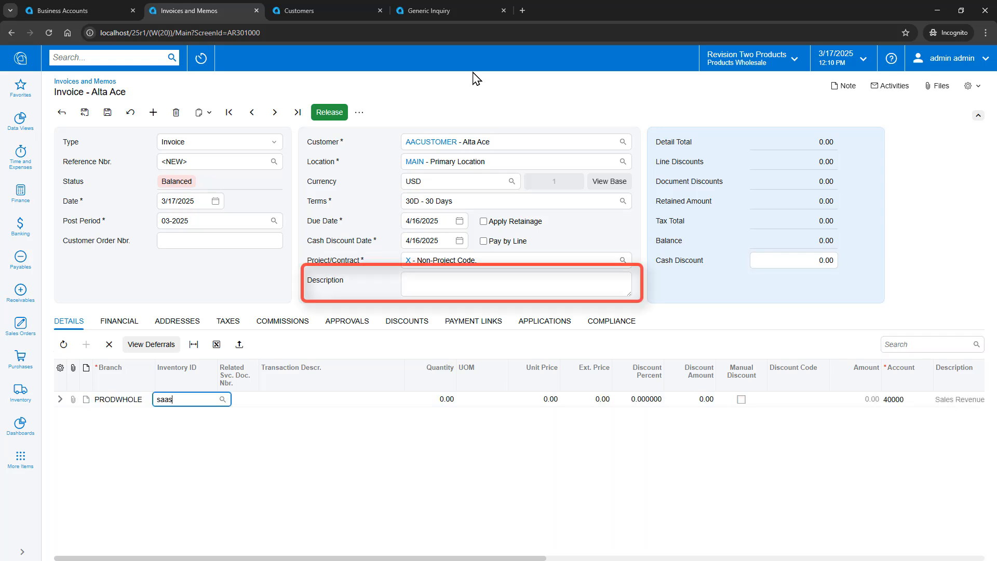
pyautogui.press('Tab')
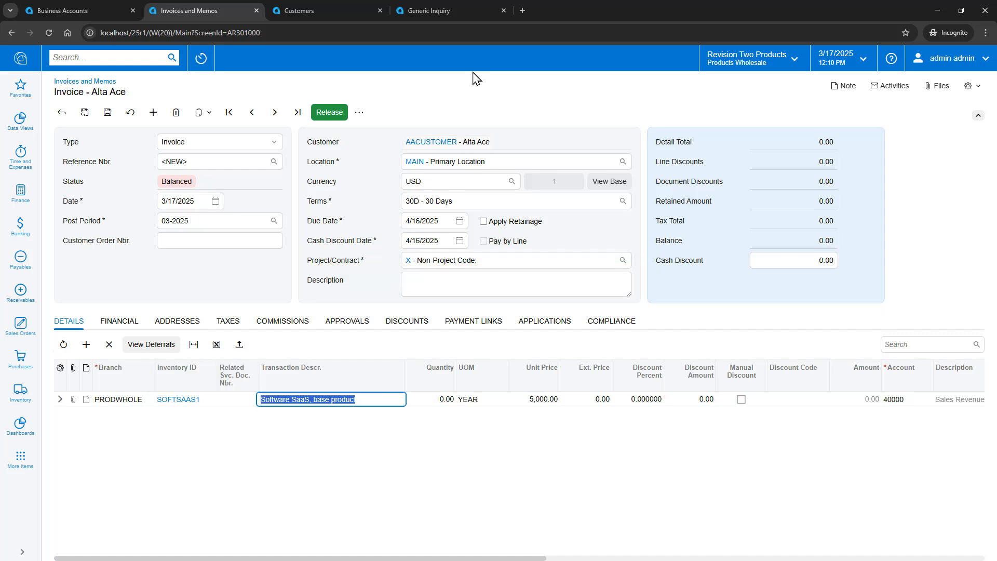
pyautogui.press('Tab')
pyautogui.write('10')
pyautogui.press('Tab')
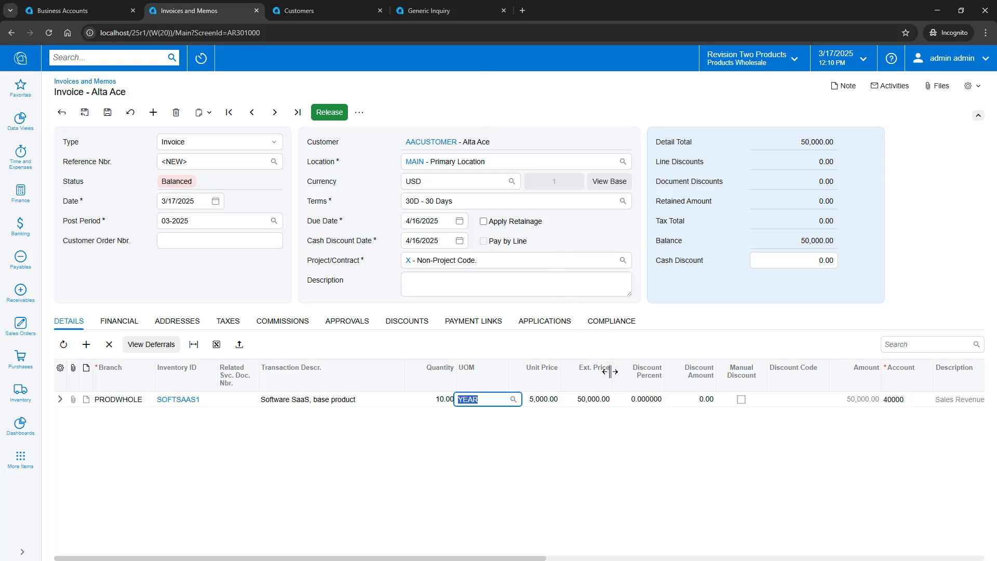
# - Narrow the Ext. Price column and reset the detail grid's column layout to the default
pyautogui.moveTo(611, 371); pyautogui.dragTo(587, 371)
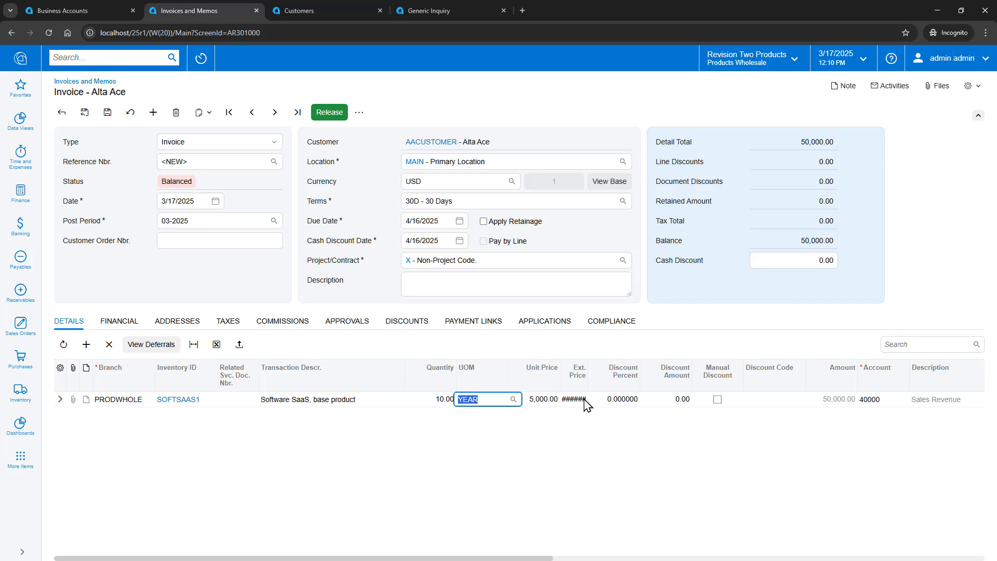
pyautogui.click(61, 368)
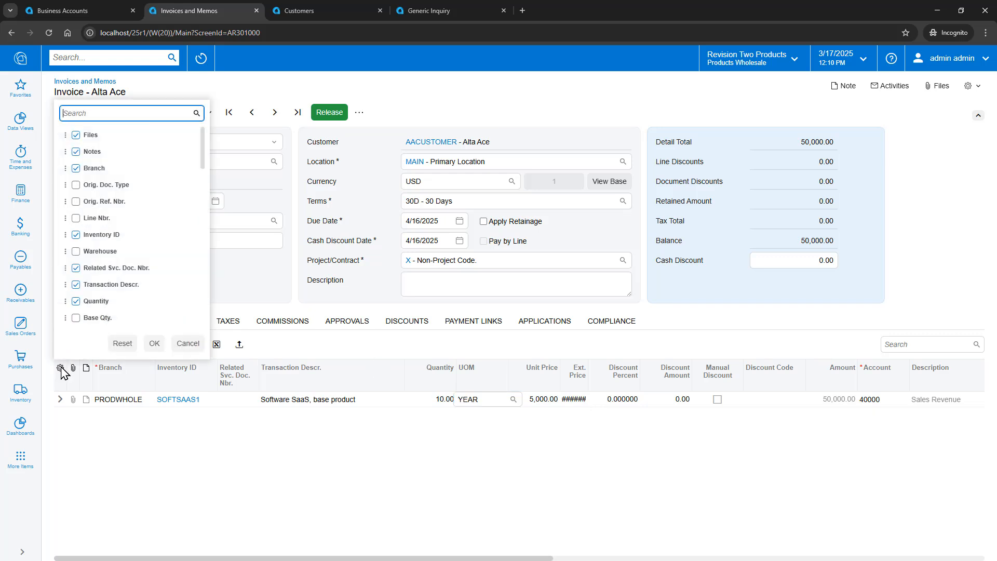
pyautogui.click(118, 345)
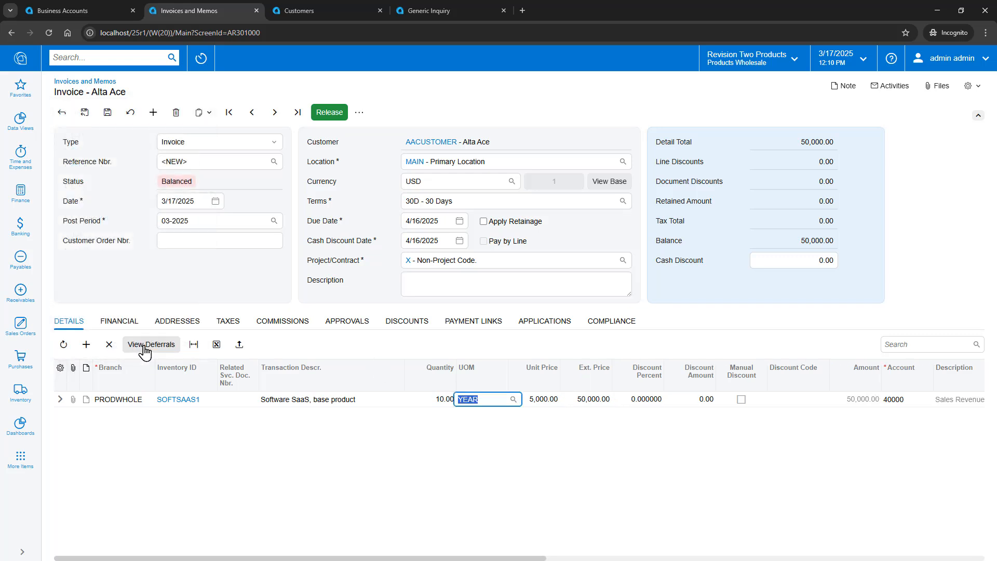
# - Save the Alta Ace invoice
pyautogui.click(108, 112)
# - Try to save the invoice with post period 03-2099, and discard the change
pyautogui.click(206, 220)
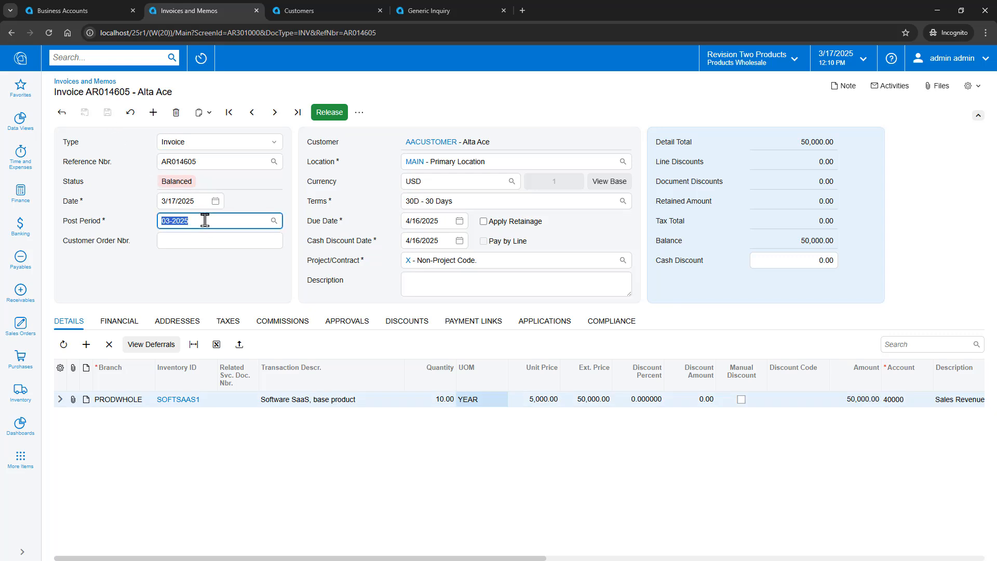
pyautogui.press('End')
pyautogui.press('BackSpace')
pyautogui.press('BackSpace')
pyautogui.write('99')
pyautogui.press('Tab')
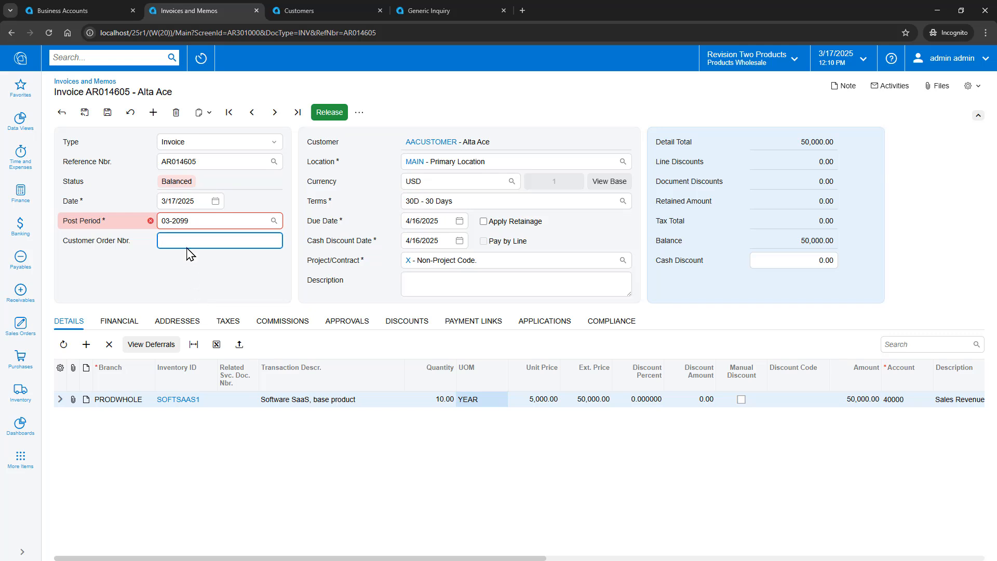
pyautogui.click(106, 114)
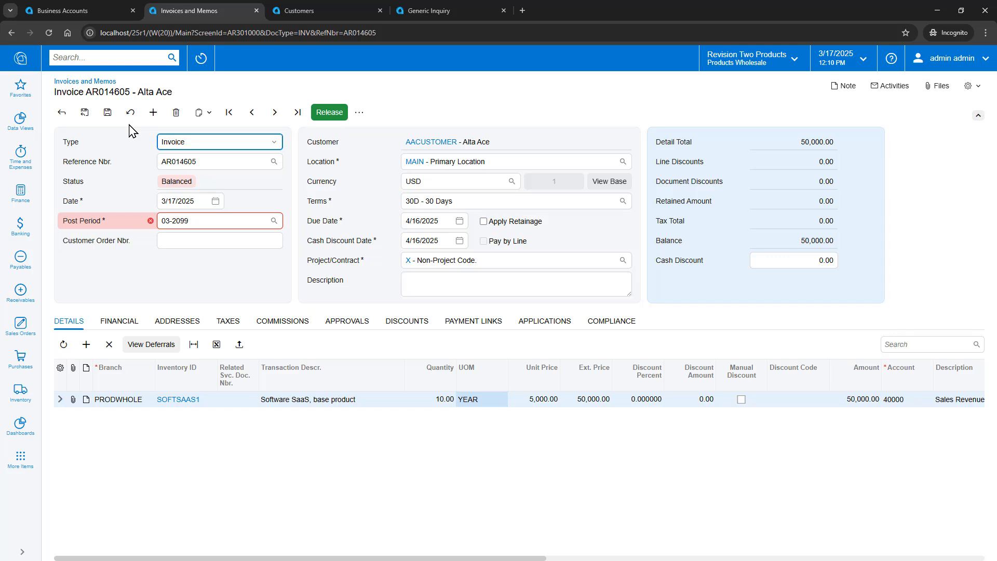
pyautogui.click(130, 113)
# - Duplicate the invoice into a new browser tab and switch that copy to the Classic UI
pyautogui.rightClick(191, 13)
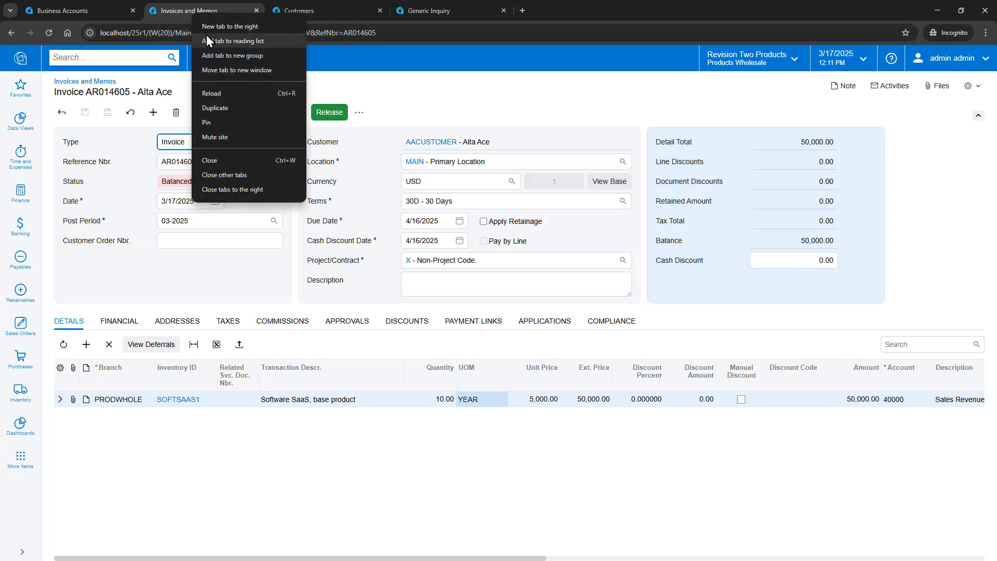
pyautogui.click(215, 108)
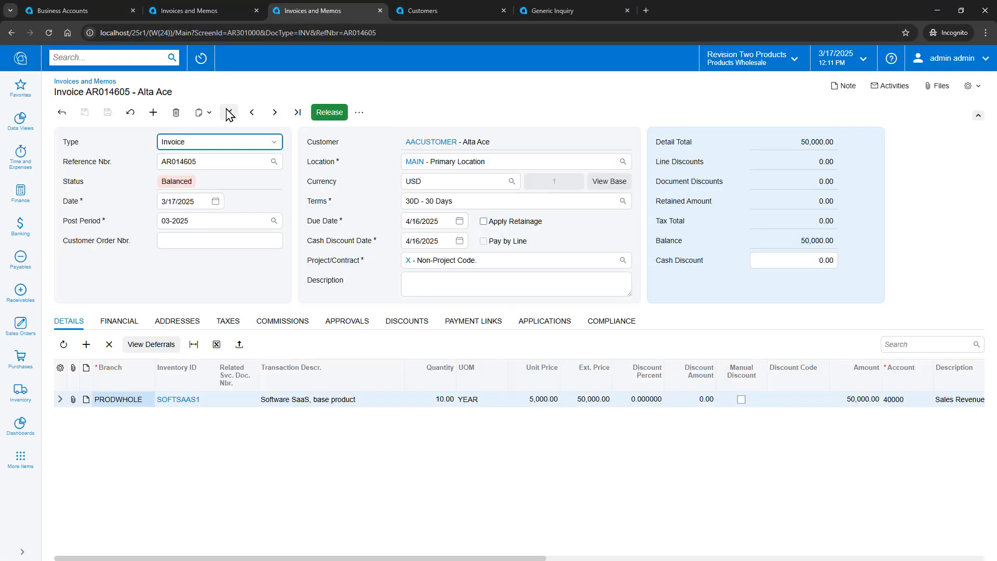
pyautogui.click(971, 86)
pyautogui.click(938, 216)
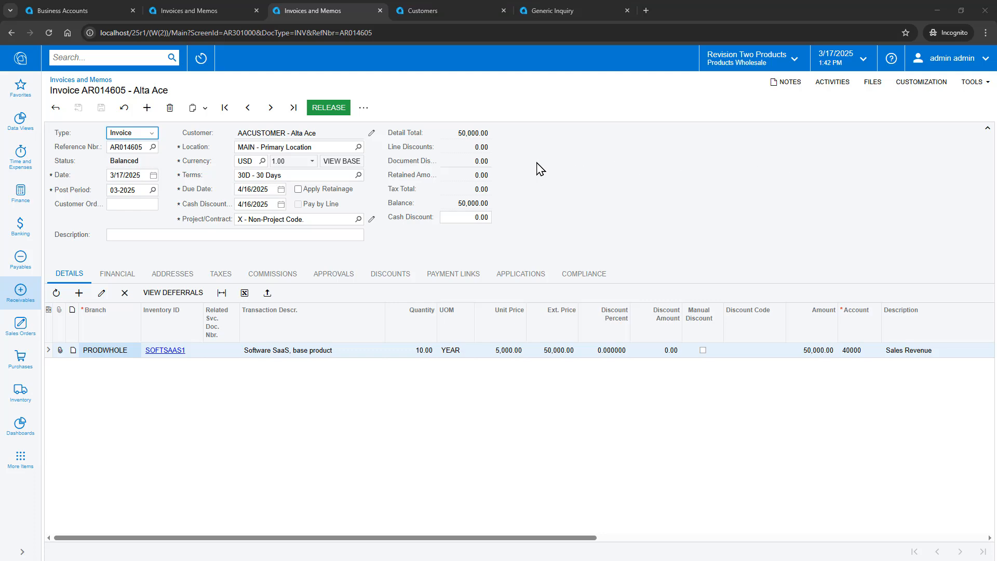
# - Shrink the browser window to compare how the Classic and modern invoice forms adapt to its size, and maximize it again
pyautogui.click(863, 172)
pyautogui.click(961, 10)
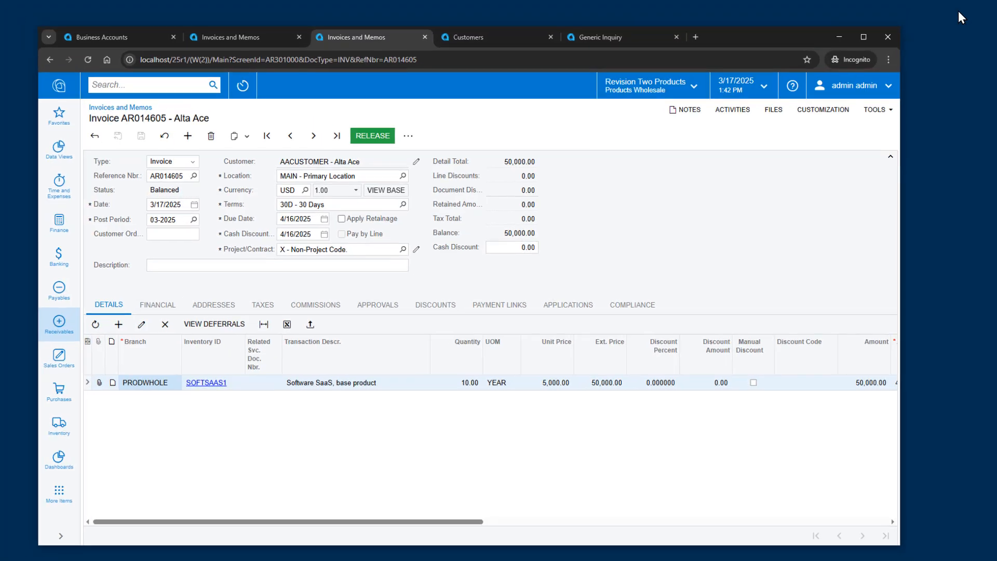
pyautogui.click(258, 49)
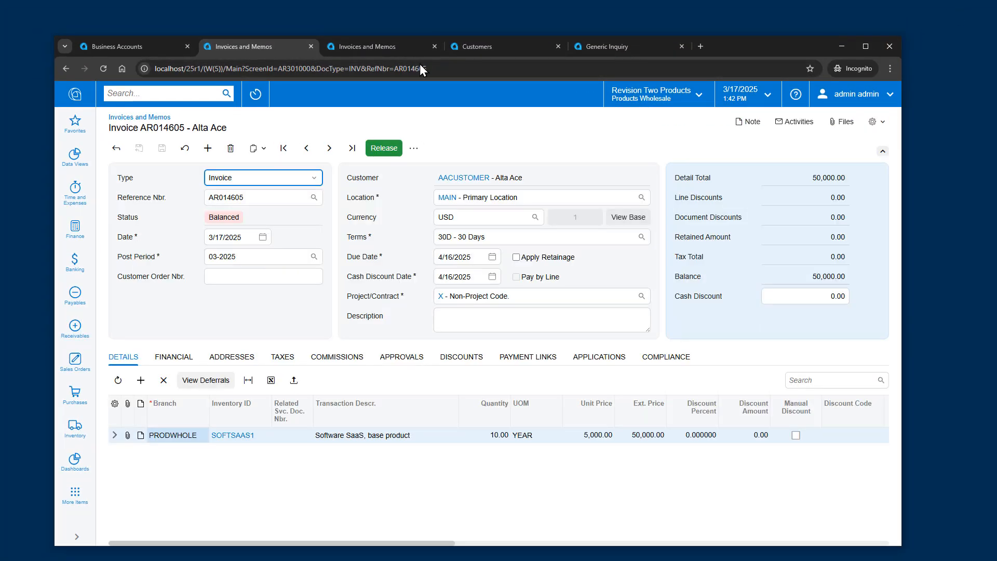
pyautogui.moveTo(892, 40)
pyautogui.mouseDown()
pyautogui.moveTo(745, 95)
pyautogui.moveTo(532, 126)
pyautogui.moveTo(494, 123)
pyautogui.moveTo(439, 64)
pyautogui.moveTo(371, 23)
pyautogui.moveTo(332, 19)
pyautogui.moveTo(328, 59)
pyautogui.moveTo(561, 33)
pyautogui.moveTo(887, 23)
pyautogui.mouseUp()
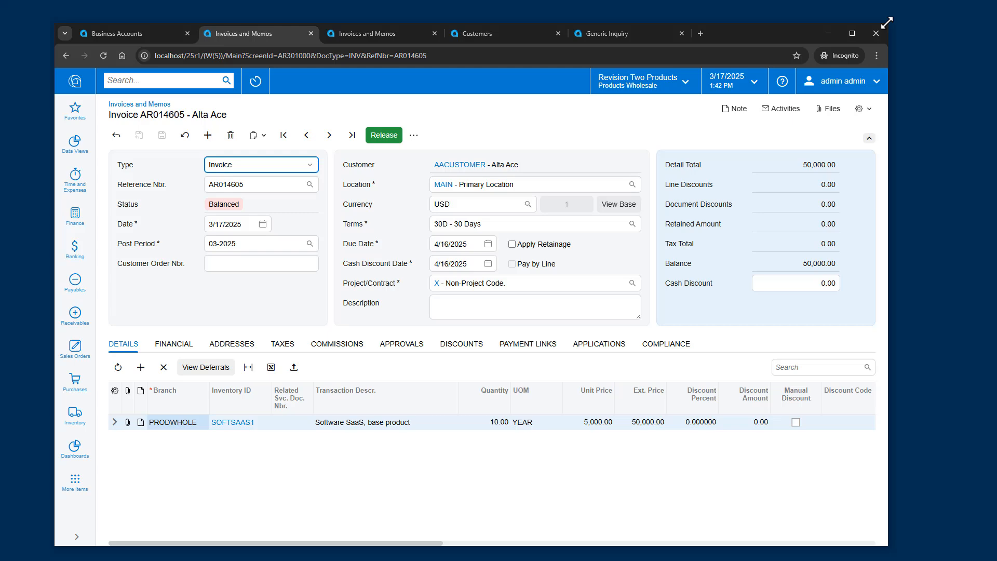
pyautogui.click(852, 33)
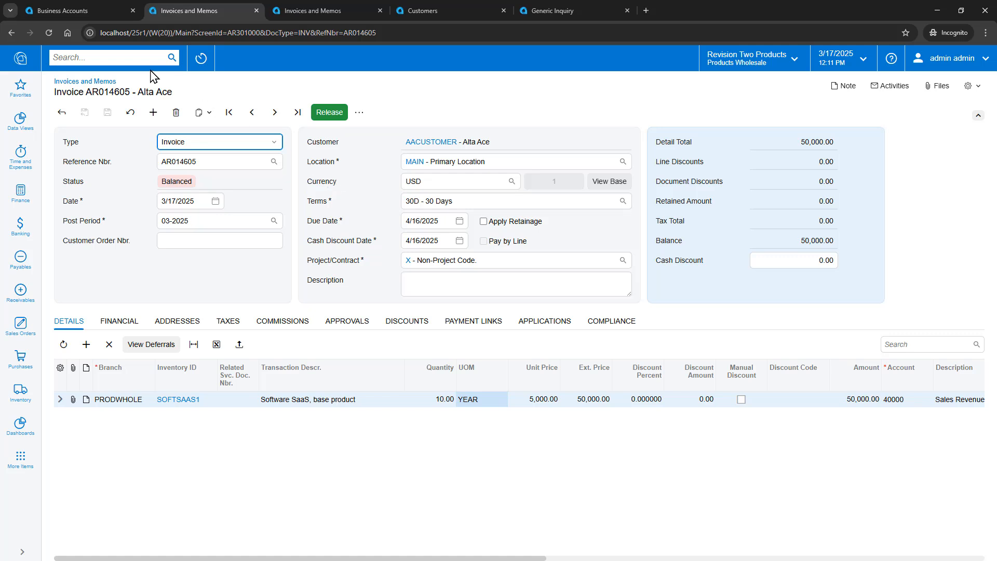
# - Find and open the Projects form from Construction profiles and show the list of tabs that do not fit in its tab bar
pyautogui.click(129, 58)
pyautogui.write('projects')
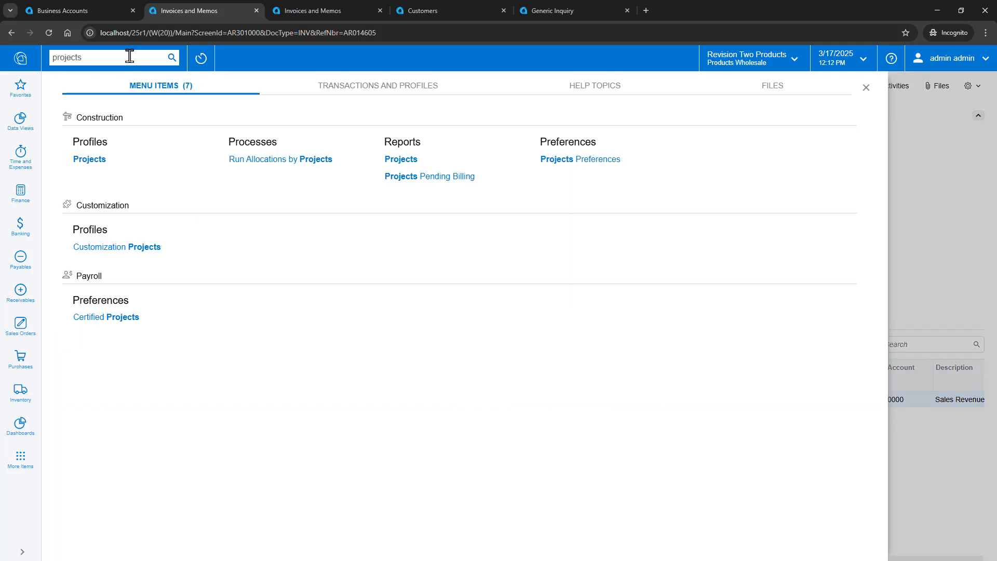
pyautogui.moveTo(151, 158)
pyautogui.click(191, 160)
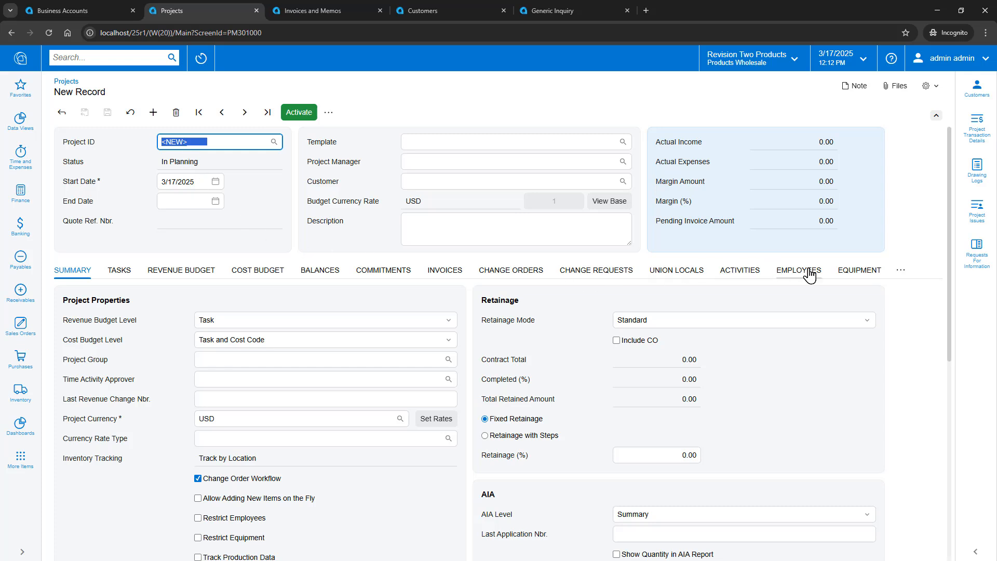
pyautogui.click(904, 273)
pyautogui.click(904, 273)
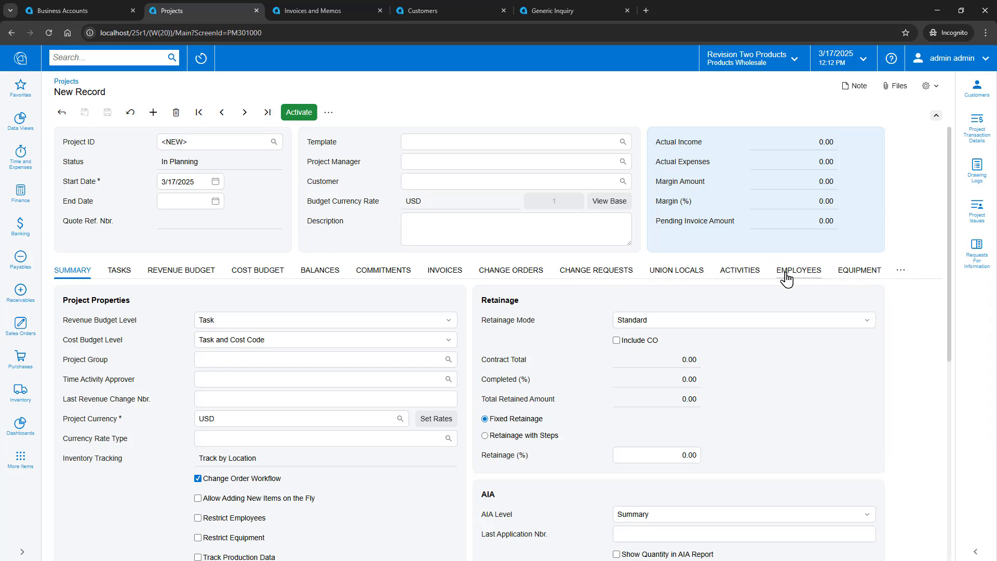
pyautogui.click(900, 271)
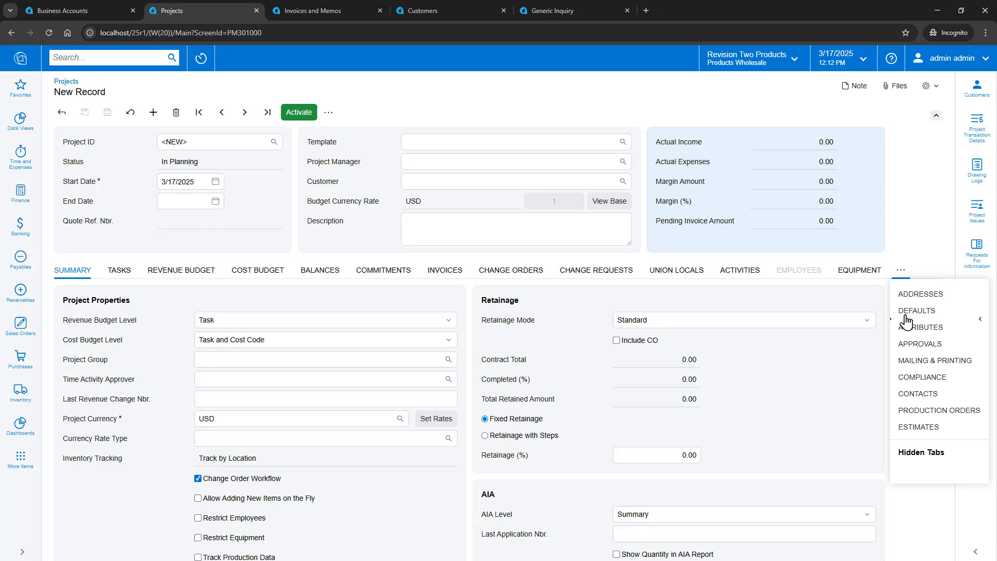
pyautogui.moveTo(904, 317); pyautogui.dragTo(905, 317)
# - Reduce the browser window's size and check which Projects tabs move into the overflow list
pyautogui.click(961, 10)
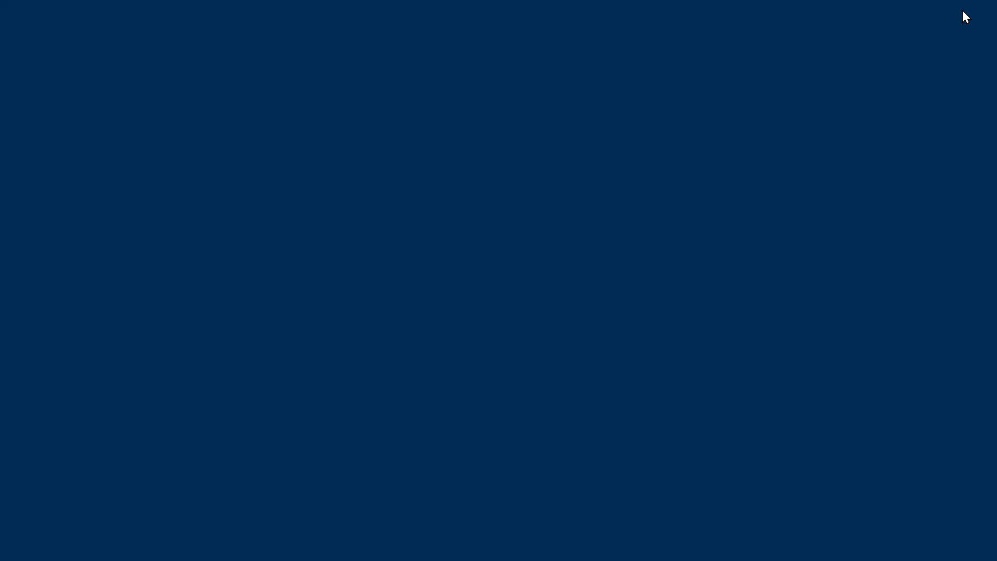
pyautogui.moveTo(434, 219); pyautogui.dragTo(964, 69)
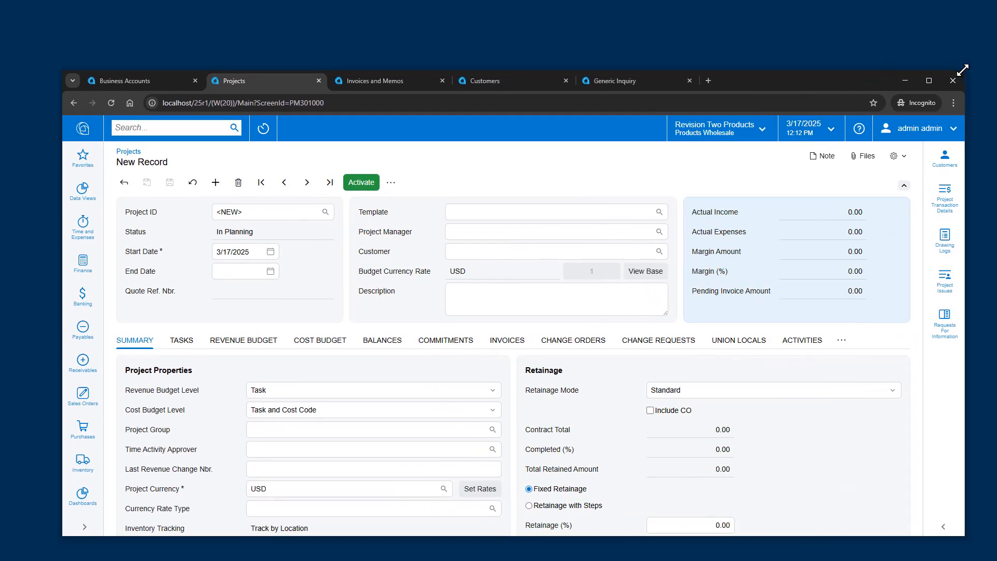
pyautogui.click(842, 342)
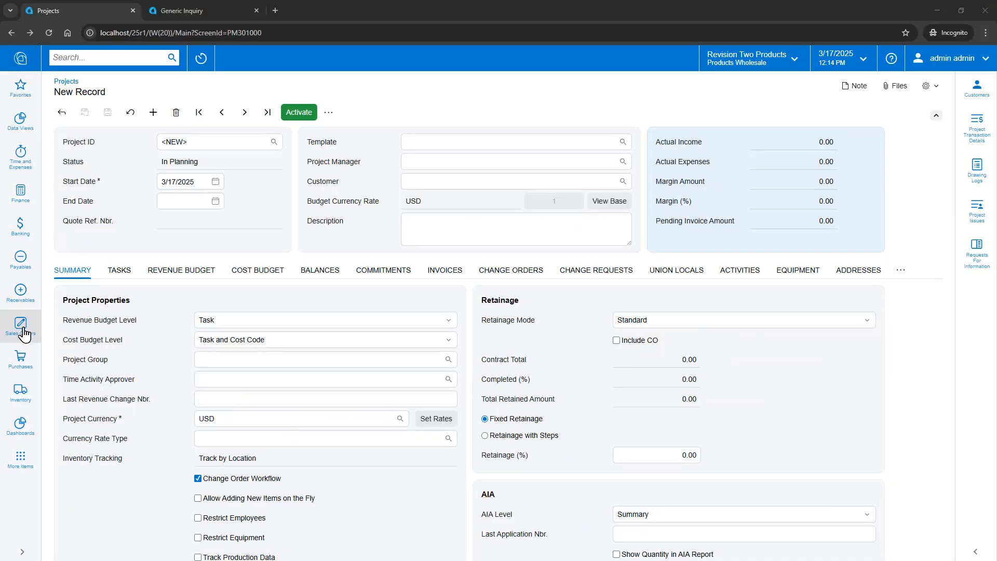
# - Open a new sales order and start configuring the Sales Orders form's layout
pyautogui.click(21, 327)
pyautogui.click(119, 133)
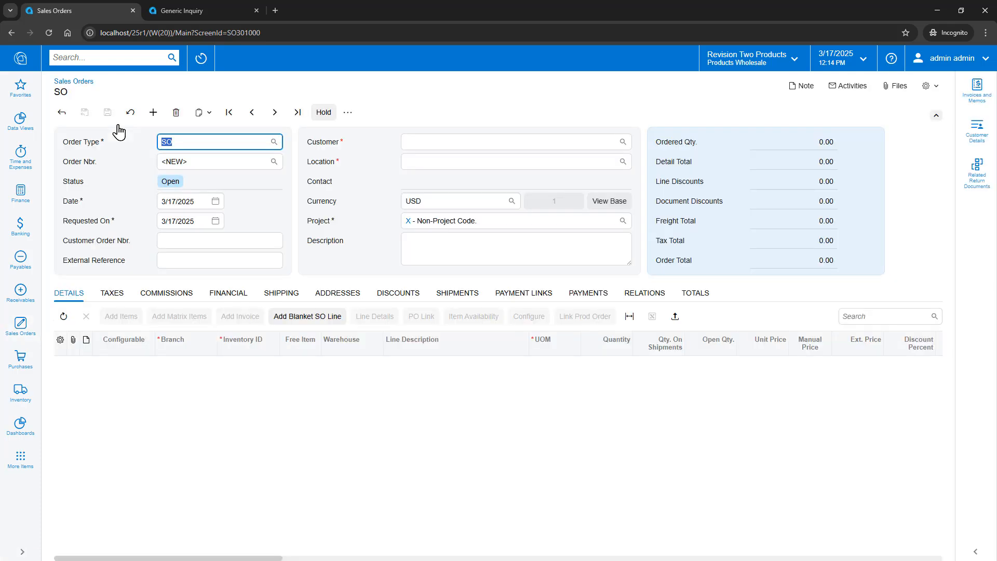
pyautogui.click(930, 87)
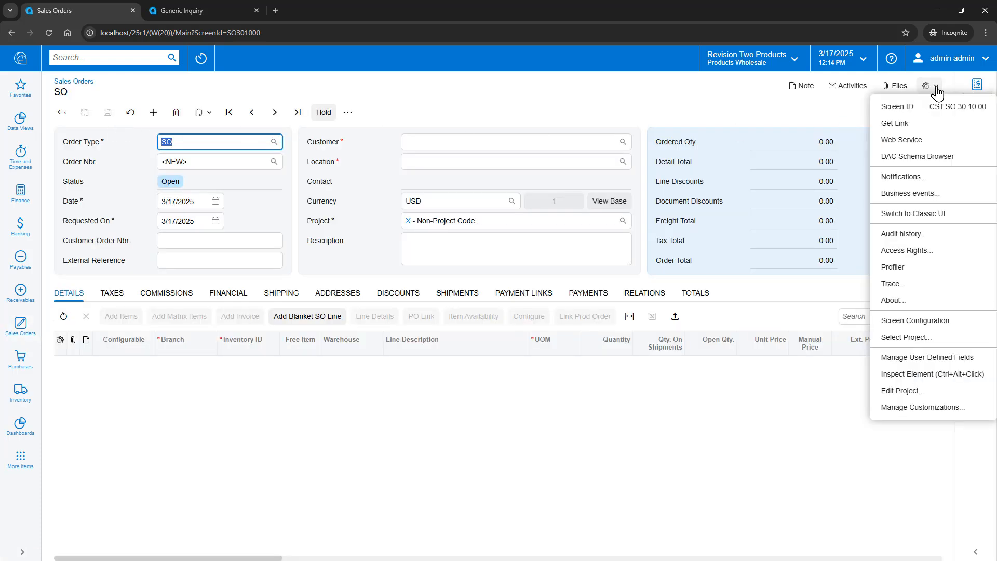
pyautogui.click(911, 321)
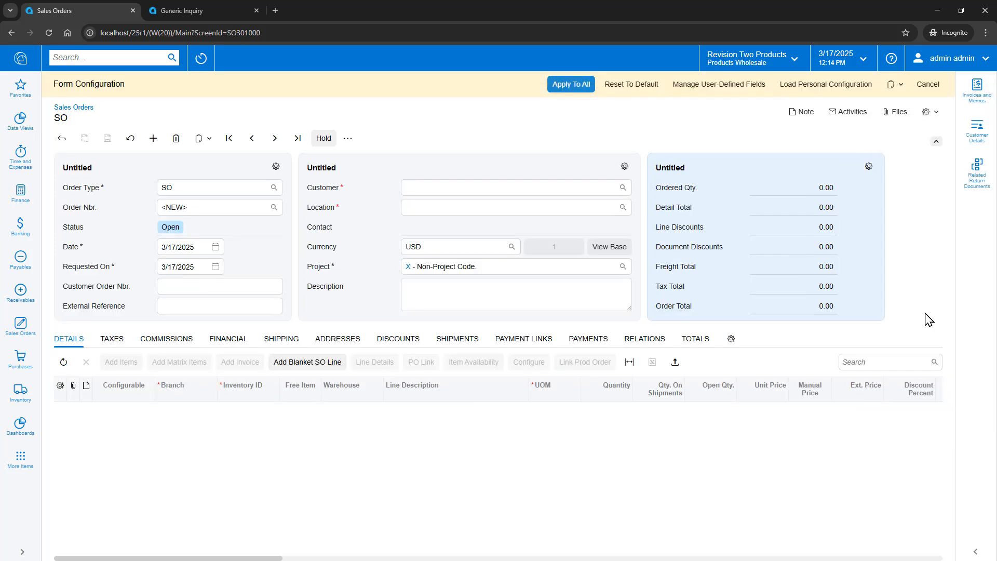
# - Title the order totals section Summary Area, hide its Line Discounts field, and apply the section configuration
pyautogui.click(868, 168)
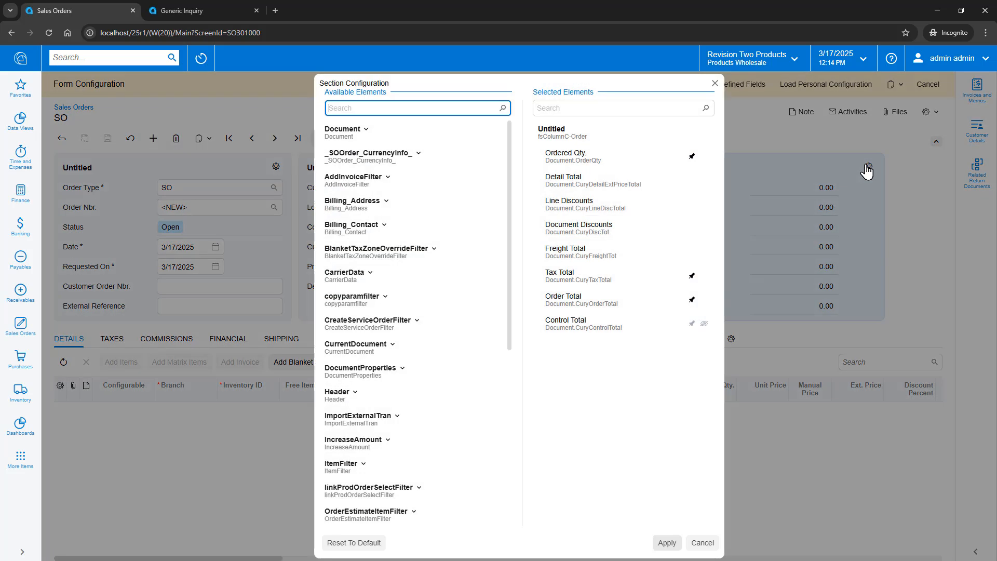
pyautogui.click(696, 133)
pyautogui.write('s')
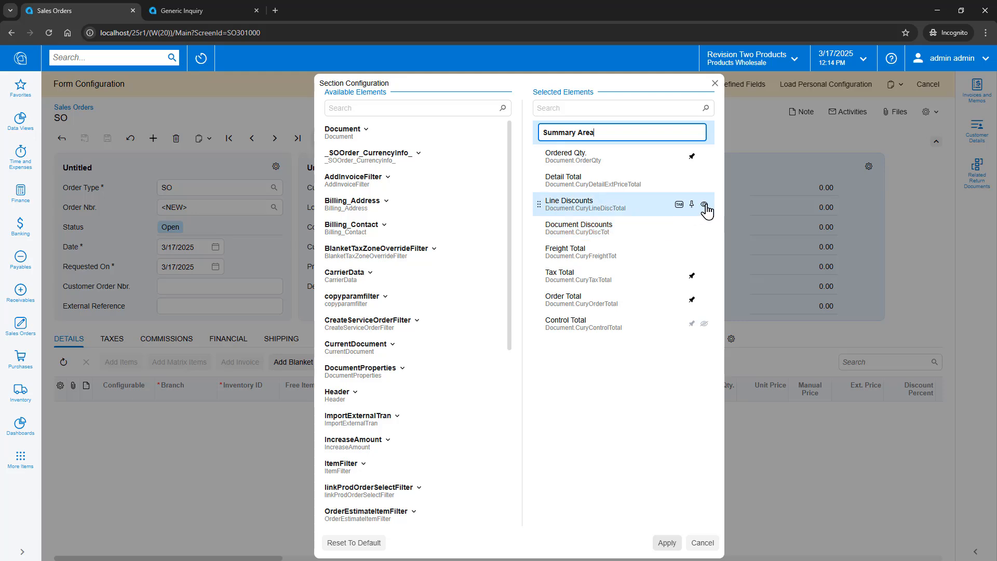
pyautogui.click(705, 205)
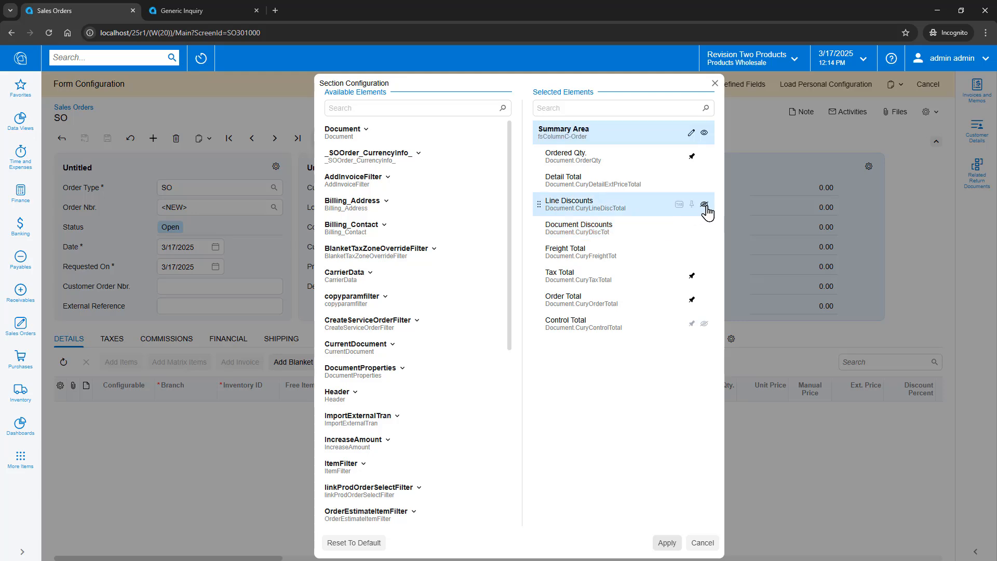
pyautogui.click(670, 544)
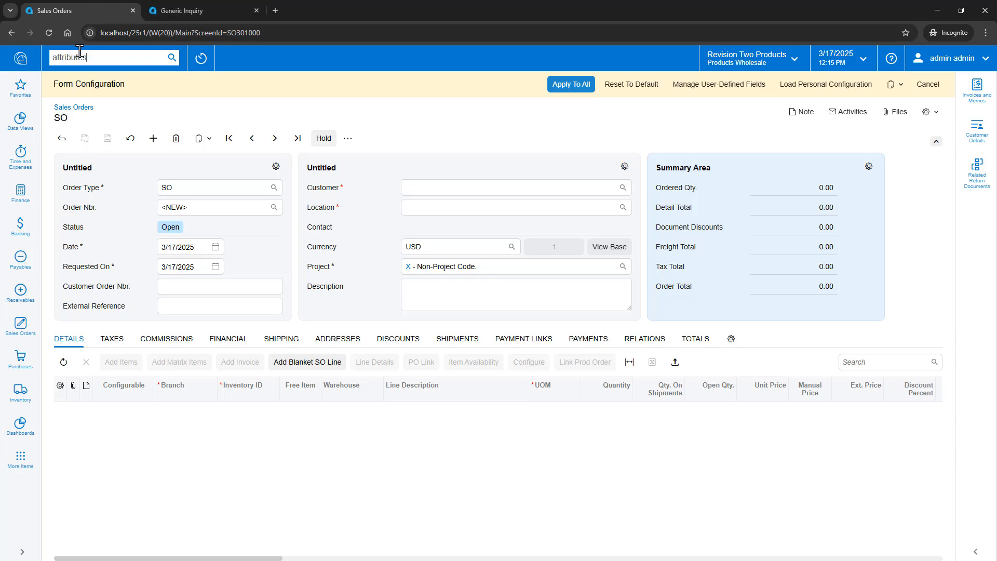
# - Open the Attributes form and define an attribute with ID DROP, description Drop Down List and control type Combo
pyautogui.press('Return')
pyautogui.click(107, 159)
pyautogui.write('DROP')
pyautogui.press('Tab')
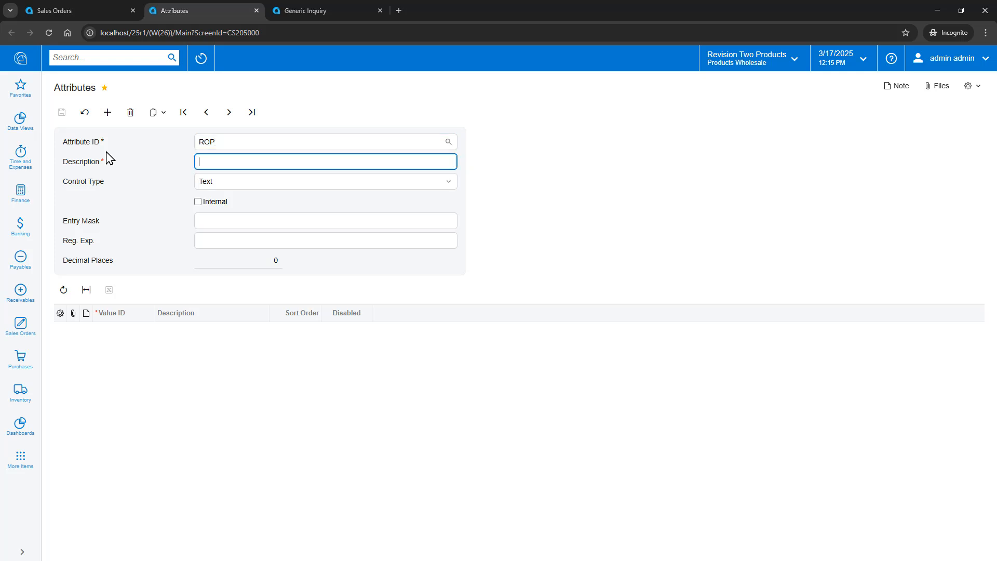
pyautogui.write('Drop Down List')
pyautogui.press('Tab')
pyautogui.click(223, 183)
pyautogui.click(216, 225)
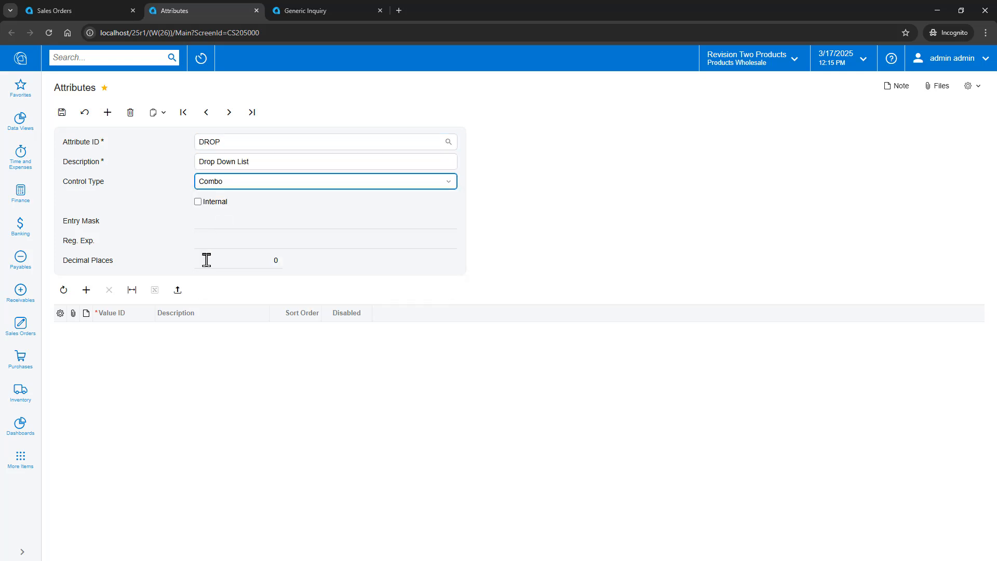
# - Add value 1 to the attribute with description Item 1 and sort order 1
pyautogui.click(86, 290)
pyautogui.write('1')
pyautogui.press('Tab')
pyautogui.write('L')
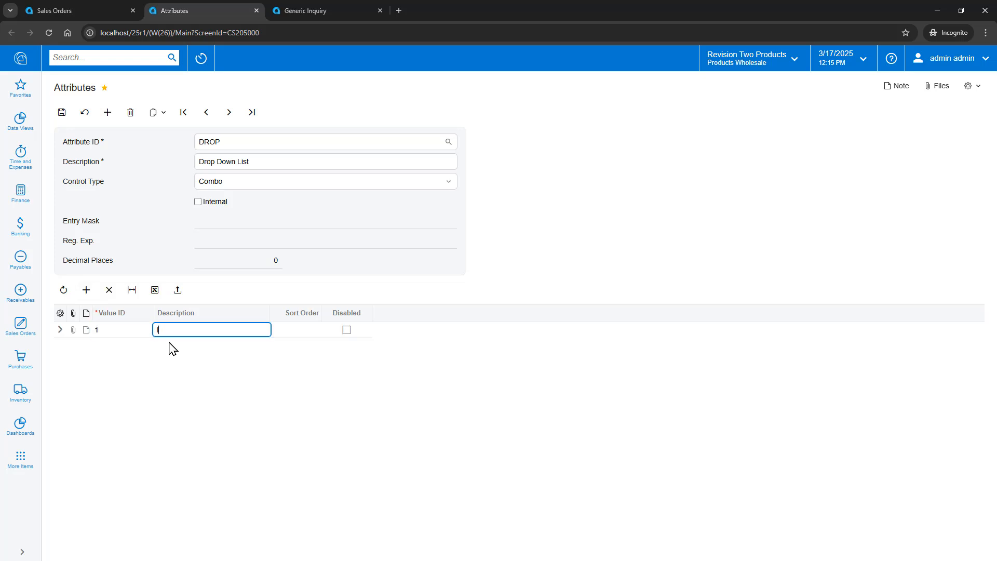
pyautogui.write('tem 1')
pyautogui.press('Tab')
pyautogui.write('1')
pyautogui.press('Tab')
pyautogui.press('Tab')
# - Add value 2 with description Item 2 and sort order 2, and save the attribute
pyautogui.write('2')
pyautogui.press('Tab')
pyautogui.write('Item 2')
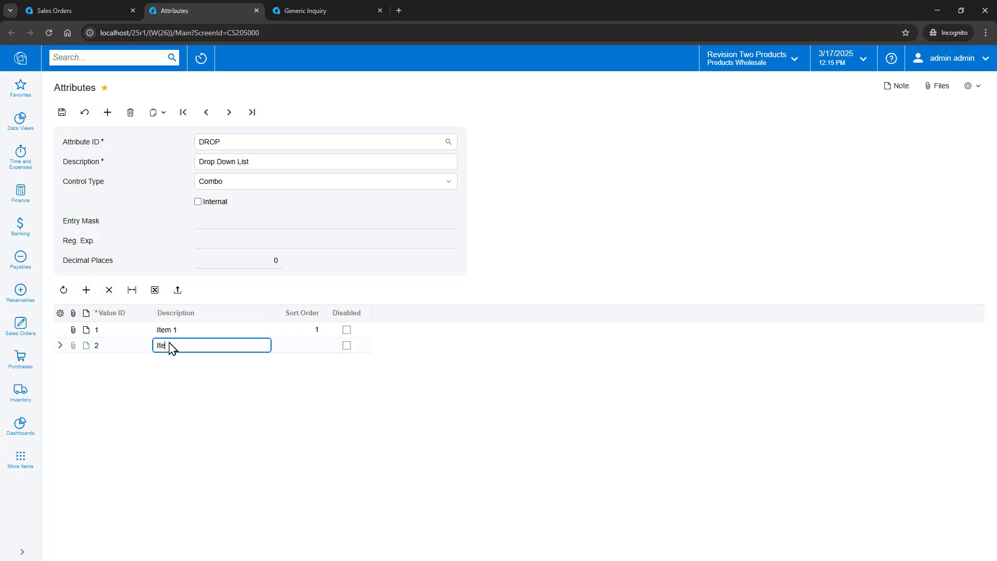
pyautogui.press('Tab')
pyautogui.write('2')
pyautogui.press('Tab')
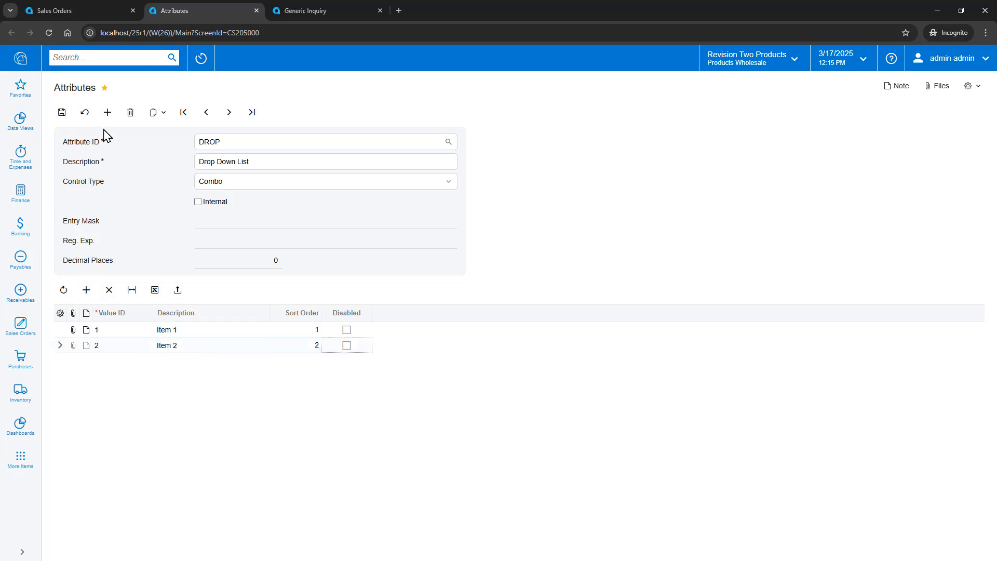
pyautogui.click(62, 113)
# - Return to the Sales Orders form configuration and add the DROP and GIFTNOTE attributes as user-defined fields, applying the change
pyautogui.click(68, 15)
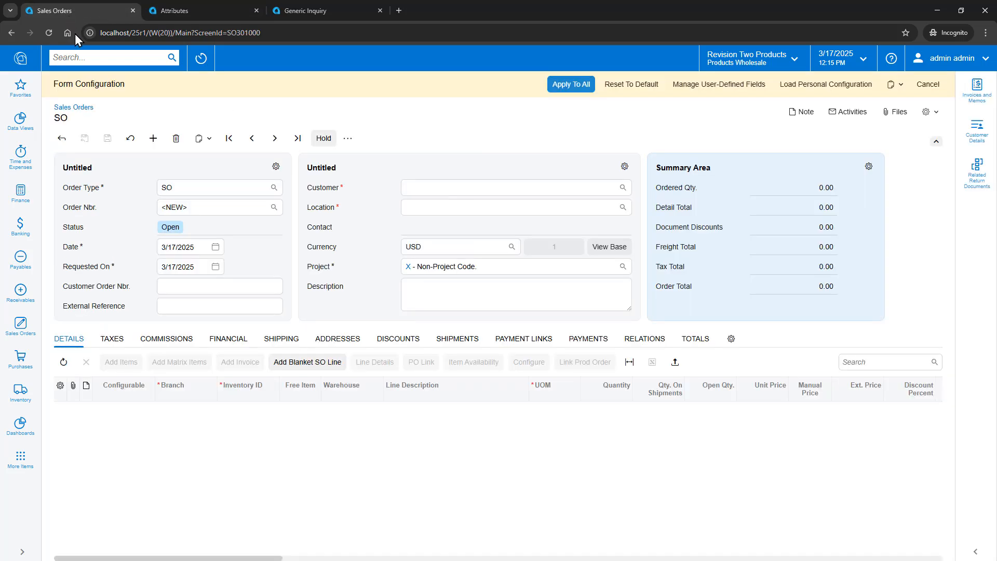
pyautogui.click(710, 86)
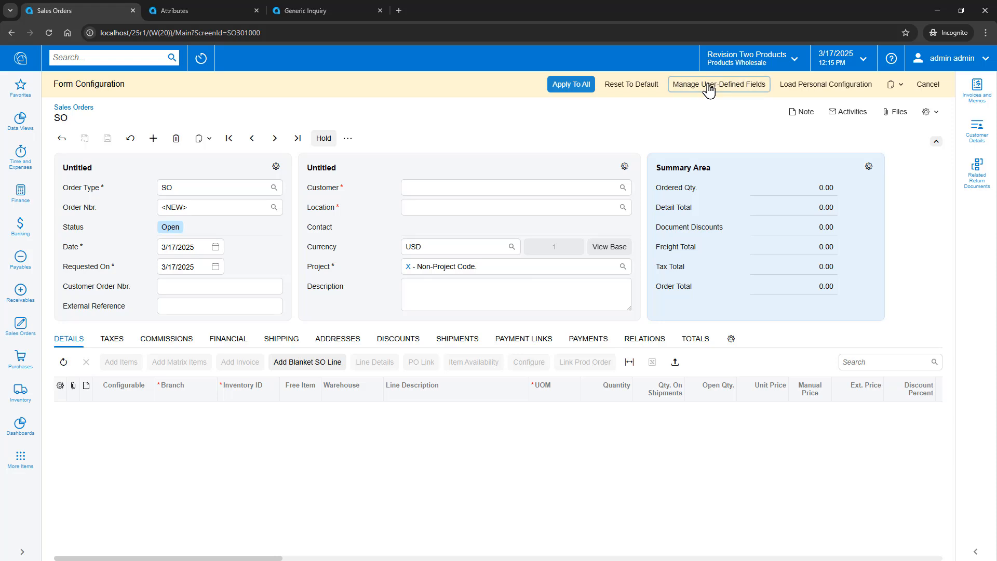
pyautogui.click(324, 242)
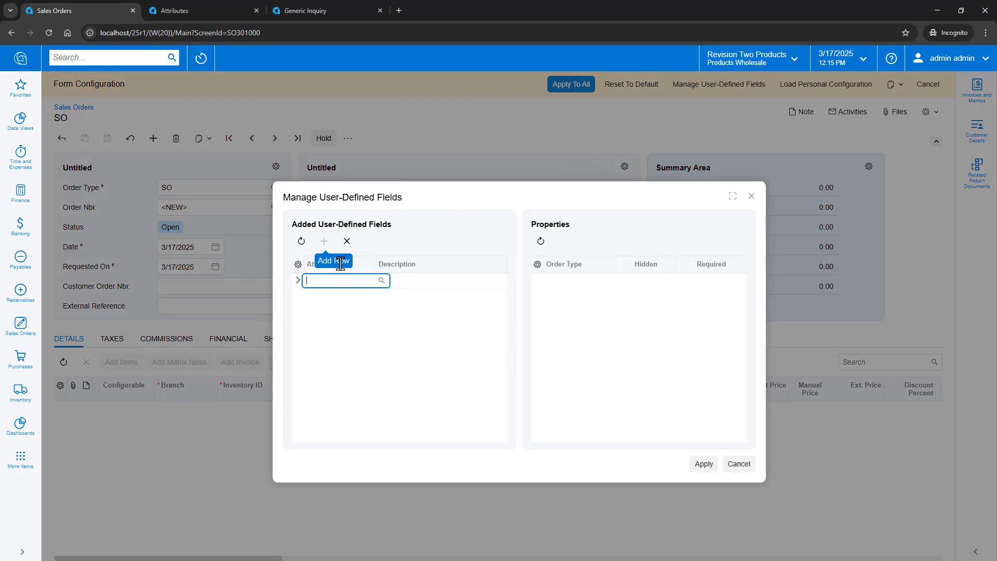
pyautogui.write('op')
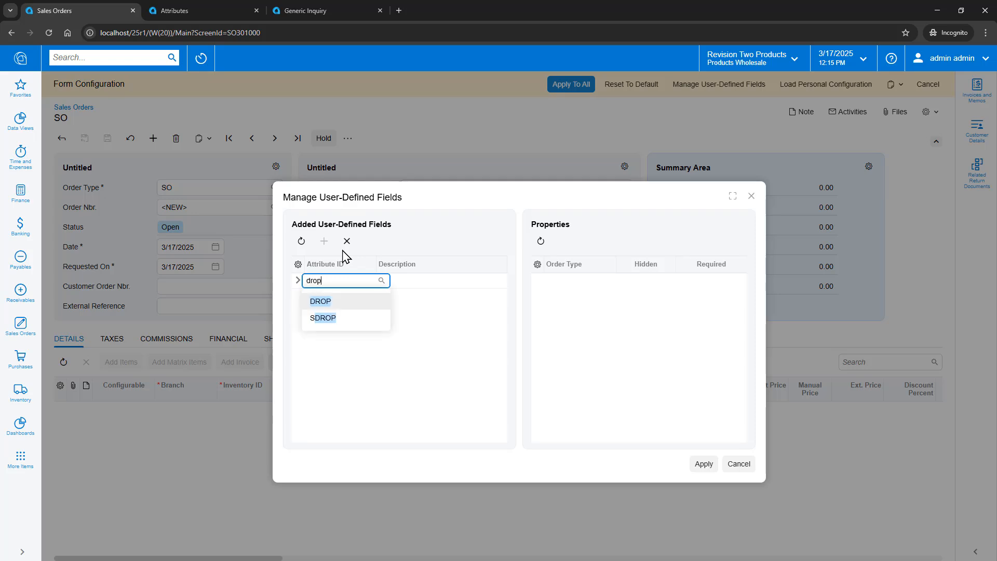
pyautogui.click(335, 303)
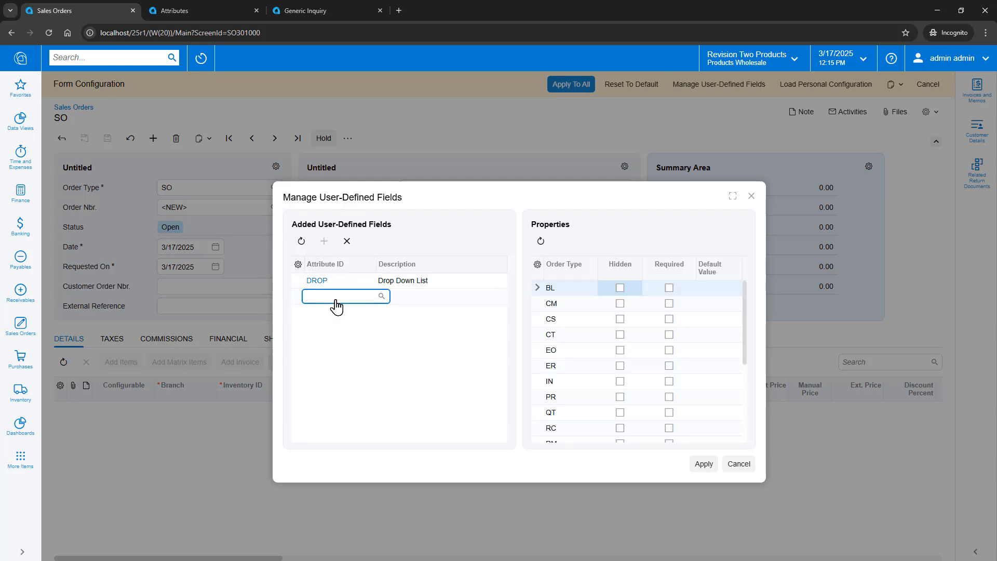
pyautogui.write('gift')
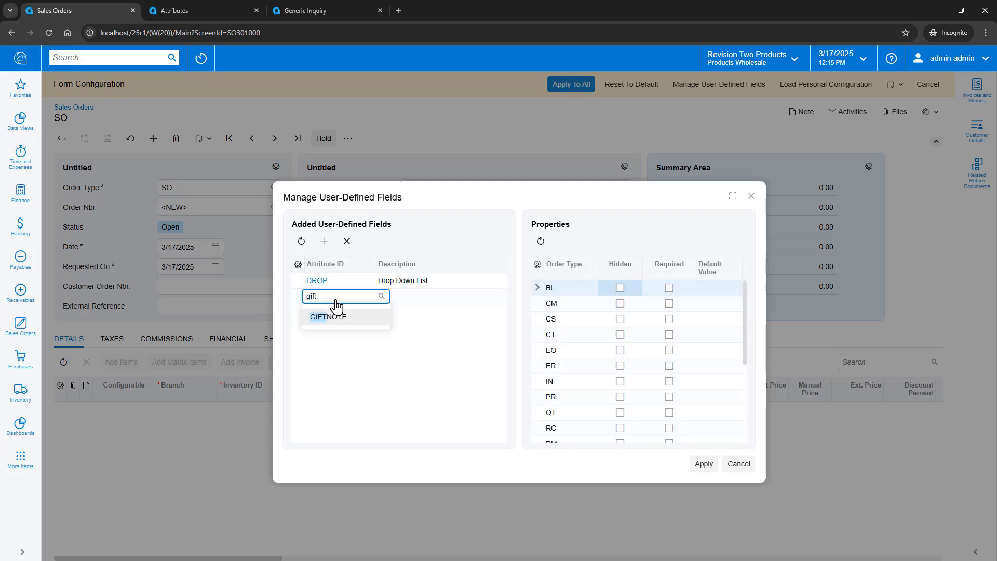
pyautogui.click(335, 323)
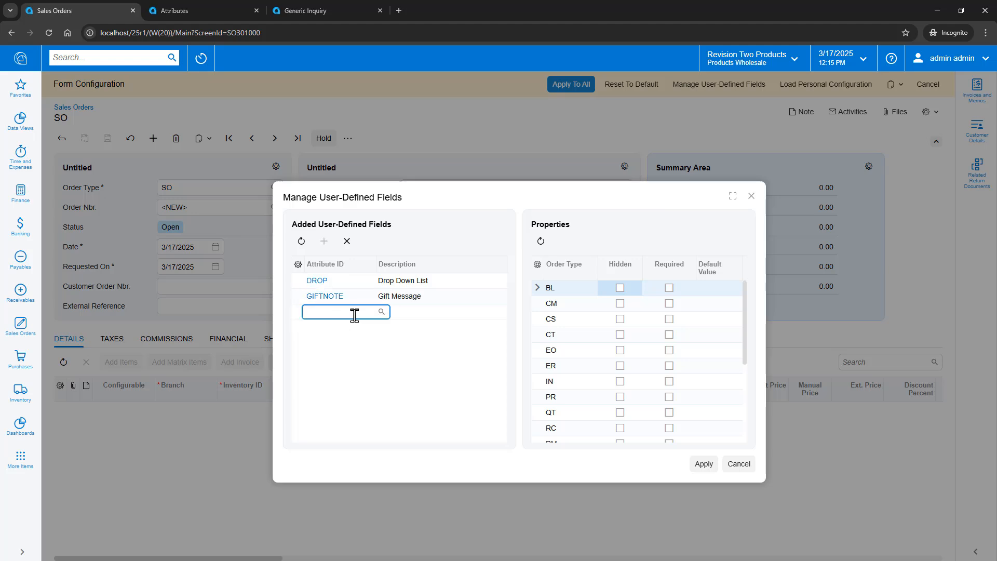
pyautogui.click(445, 297)
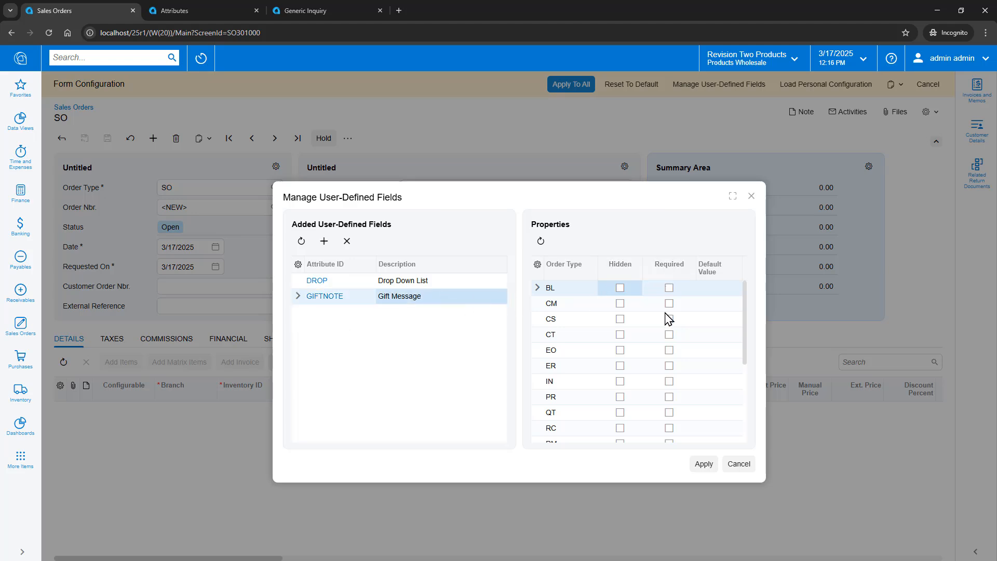
pyautogui.click(702, 467)
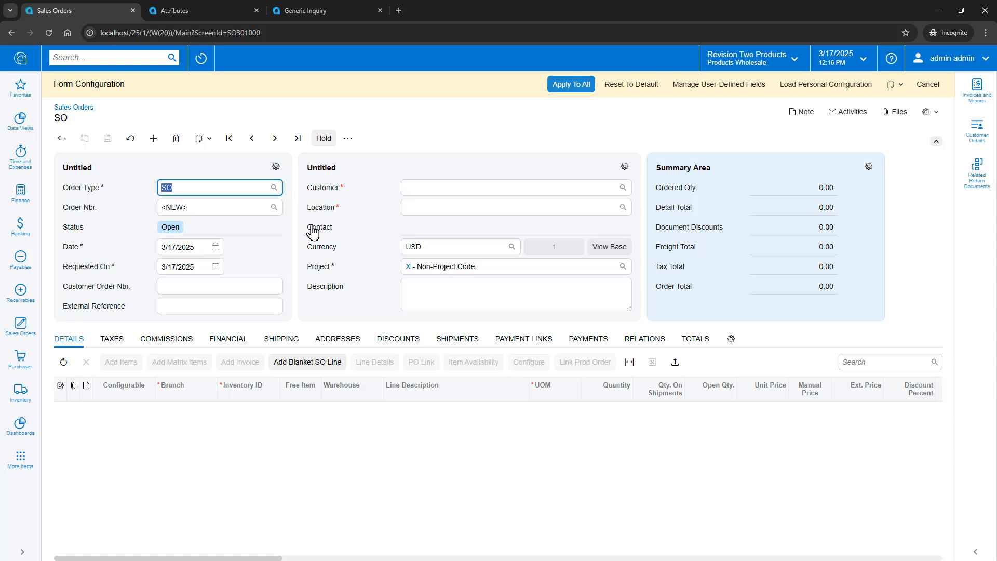
# - Add the Drop Down List and Gift Message user-defined fields to the section containing the order type and dates
pyautogui.click(276, 167)
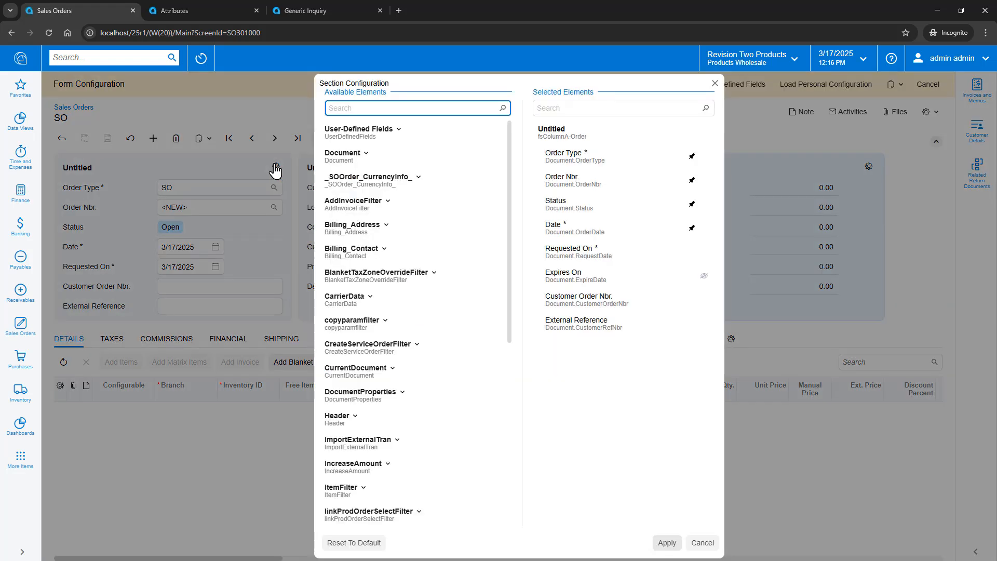
pyautogui.click(360, 130)
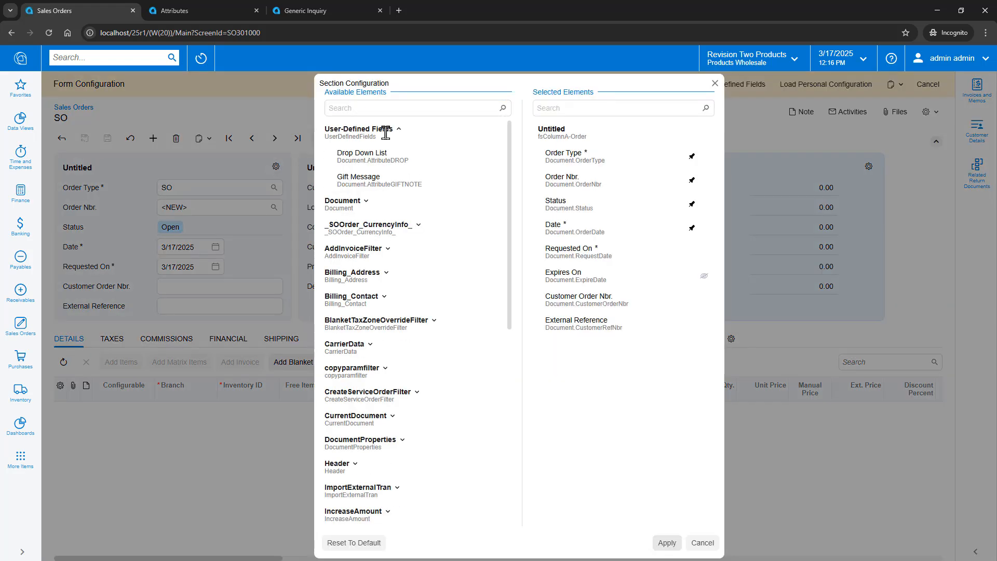
pyautogui.click(498, 157)
pyautogui.click(499, 161)
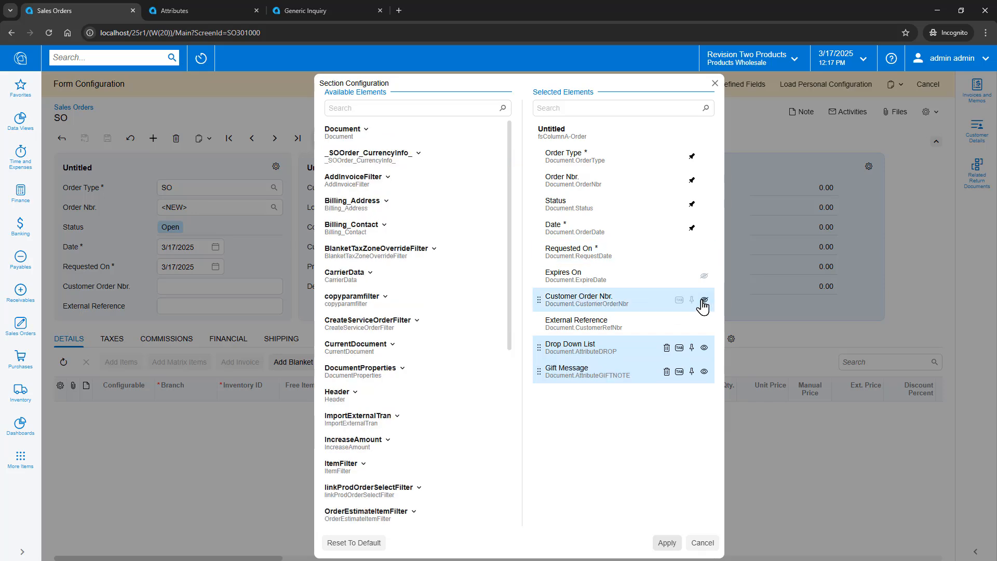
# - Hide Customer Order Nbr. in the section, then apply the form configuration to all users, overwriting their personal configurations
pyautogui.click(704, 301)
pyautogui.click(667, 542)
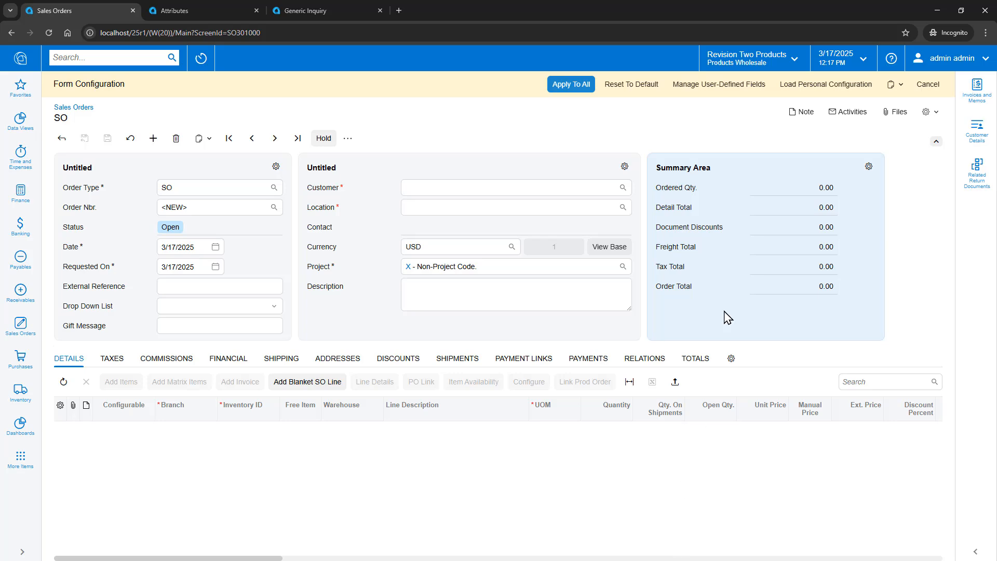
pyautogui.click(571, 85)
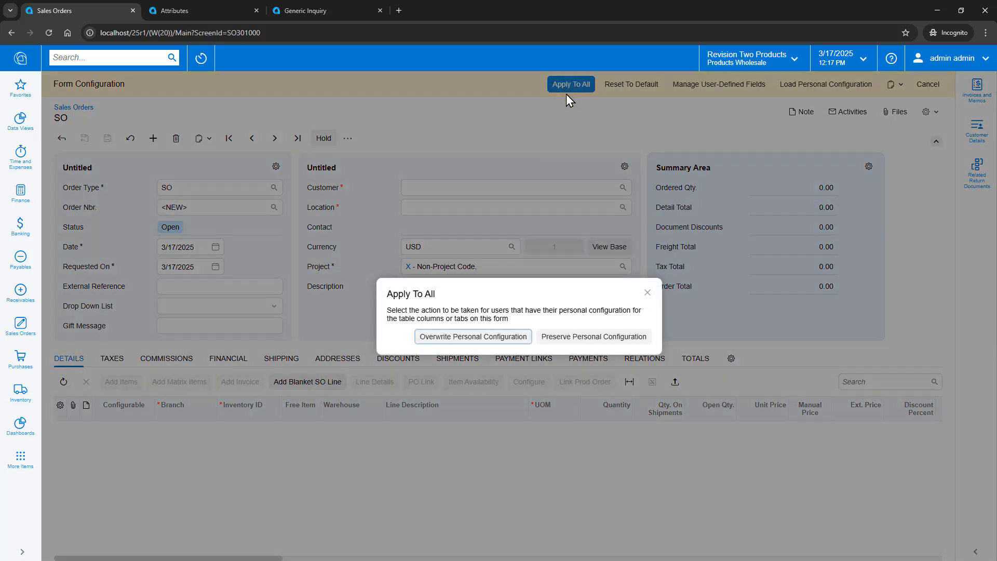
pyautogui.click(469, 338)
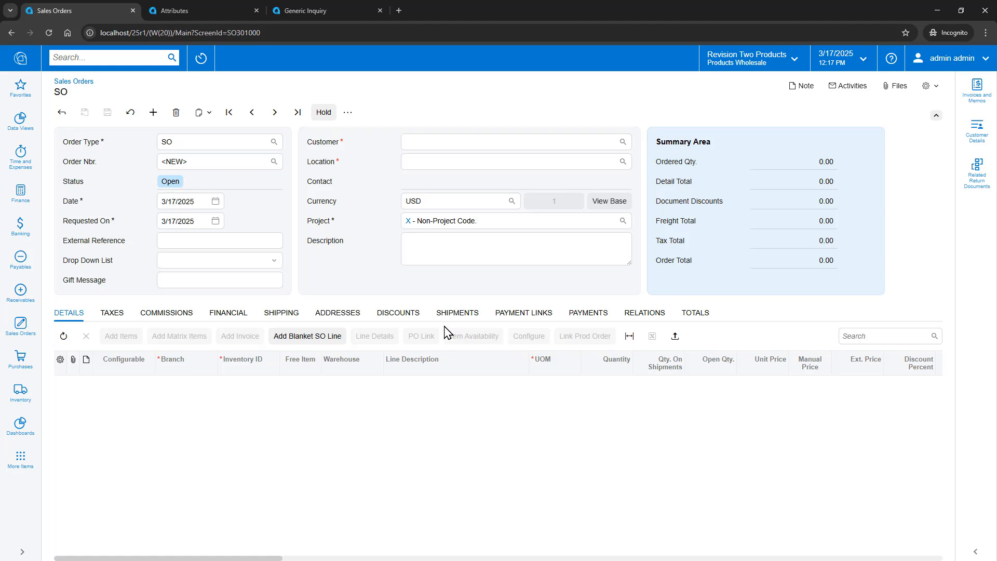
# - Return to the existing Sample SO order, set Drop Down List to Item 1 and enter the gift message Happy Birthday
pyautogui.click(62, 115)
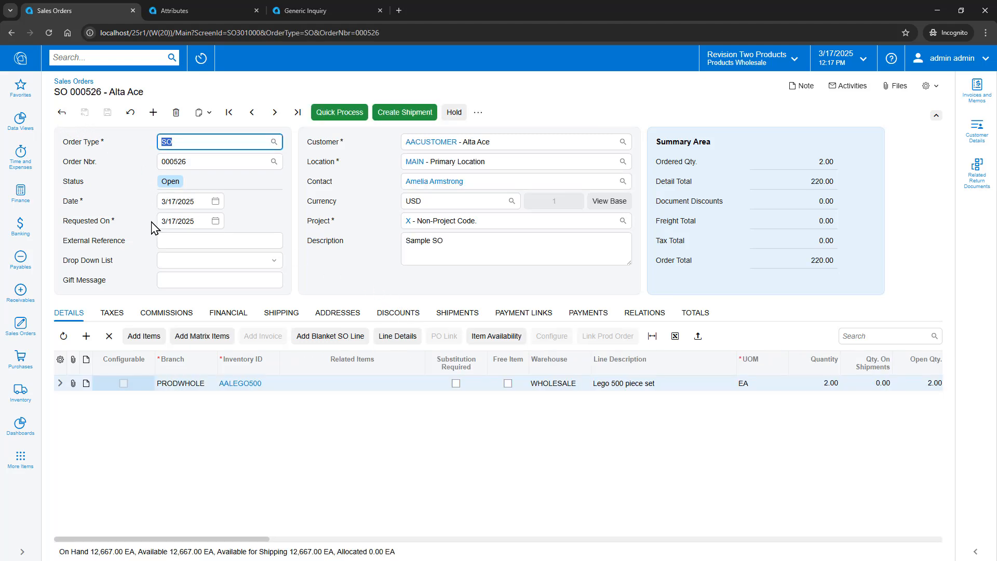
pyautogui.click(191, 265)
pyautogui.click(190, 276)
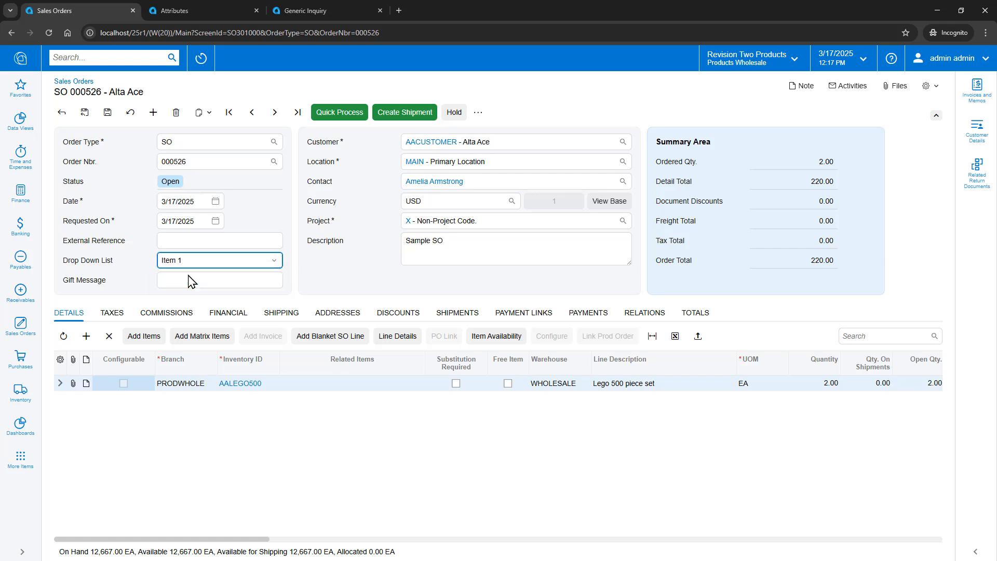
pyautogui.click(186, 280)
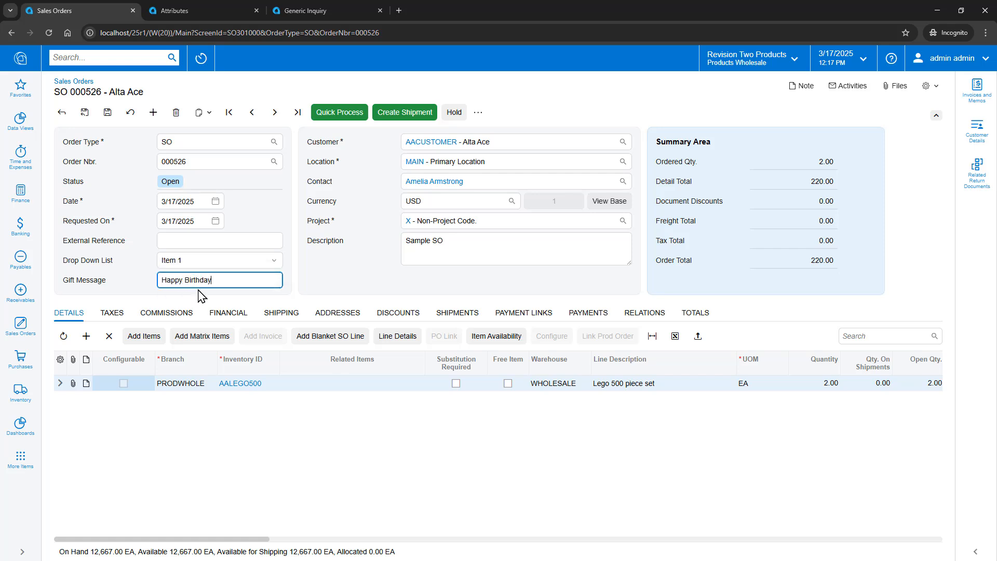
# - Add the SOOrder field AttributeDROP to the results grid of the SO-SalesOrder generic inquiry
pyautogui.click(306, 11)
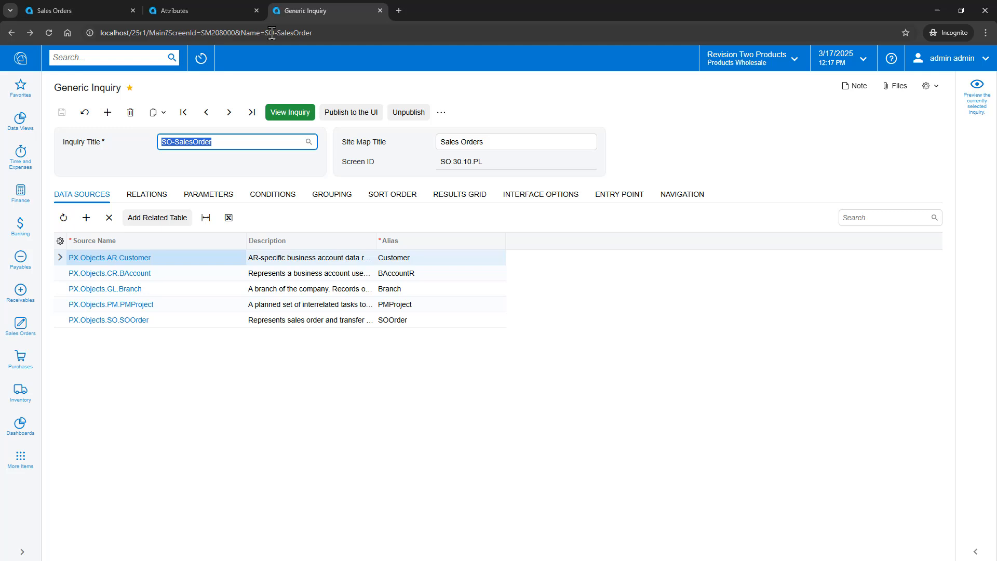
pyautogui.click(470, 200)
pyautogui.click(86, 254)
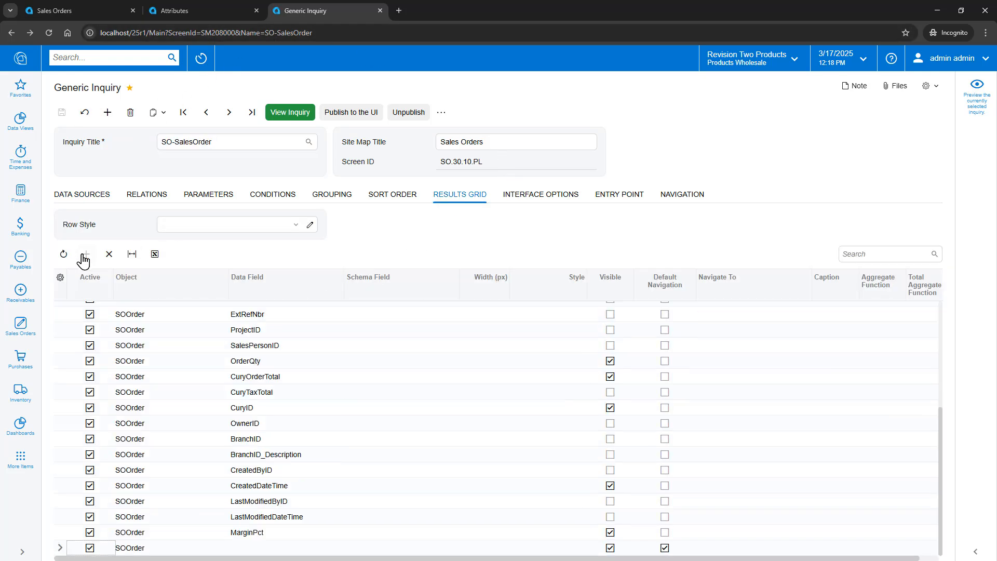
pyautogui.write('att')
pyautogui.click(252, 486)
# - Add a second SOOrder results row for AttributeGIFTNOTE and save the inquiry
pyautogui.press('Tab')
pyautogui.press('Tab')
pyautogui.press('Tab')
pyautogui.press('Tab')
pyautogui.press('Tab')
pyautogui.press('Tab')
pyautogui.press('Tab')
pyautogui.press('Tab')
pyautogui.press('Tab')
pyautogui.press('Tab')
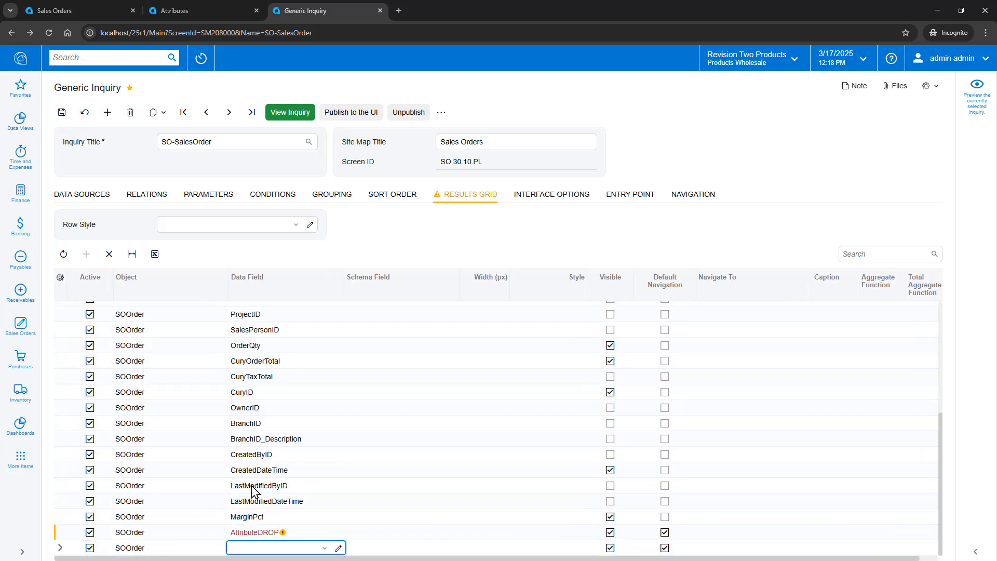
pyautogui.write('att')
pyautogui.click(244, 488)
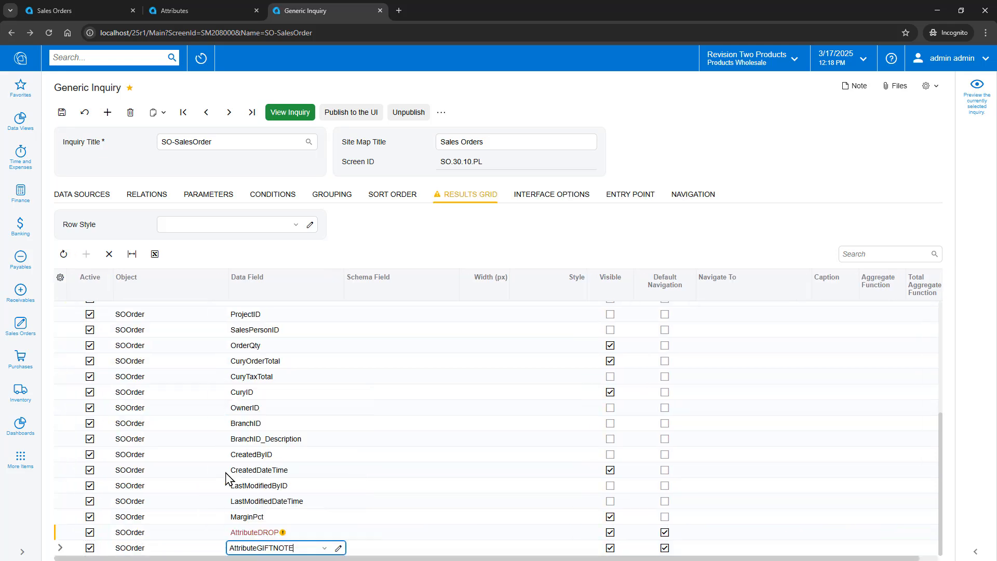
pyautogui.click(62, 114)
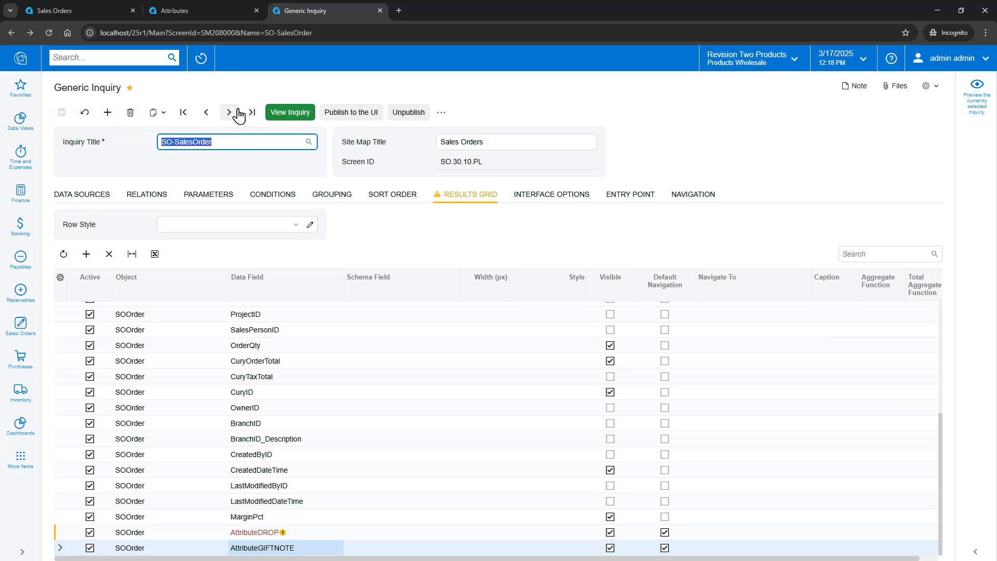
# - View the Sales Orders inquiry and filter its Gift Message column with the condition Is Not Empty
pyautogui.click(283, 112)
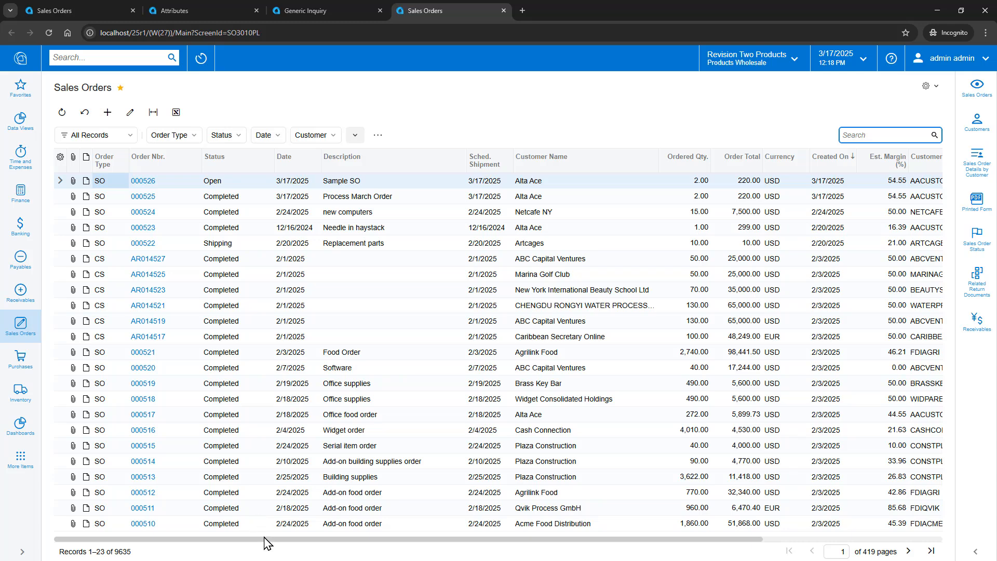
pyautogui.moveTo(434, 543); pyautogui.dragTo(799, 227)
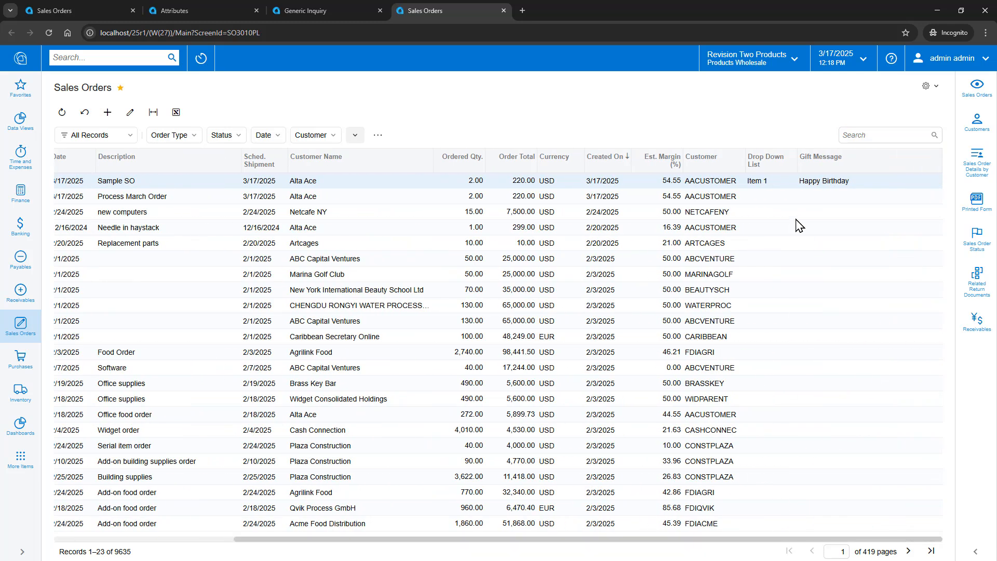
pyautogui.click(822, 167)
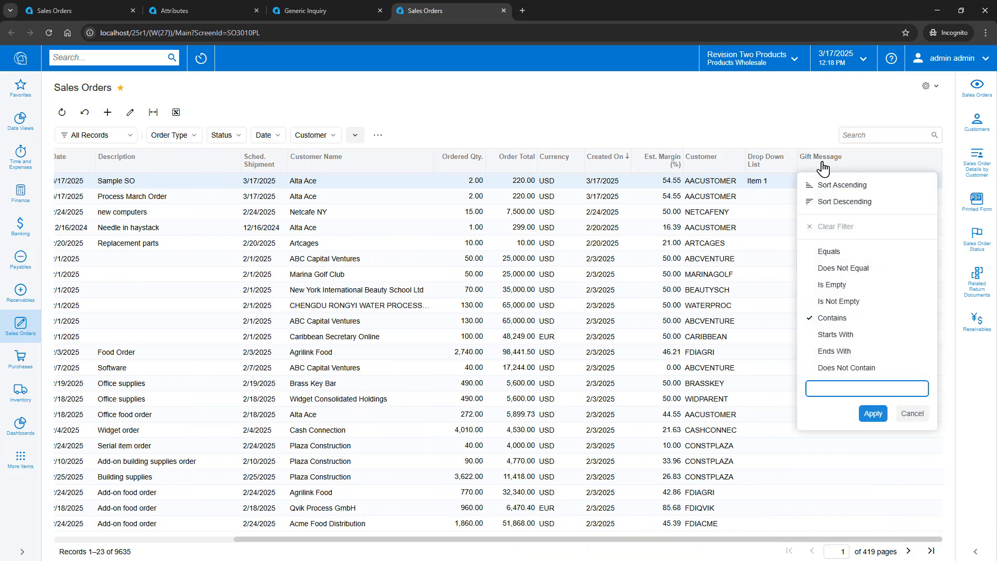
pyautogui.click(839, 301)
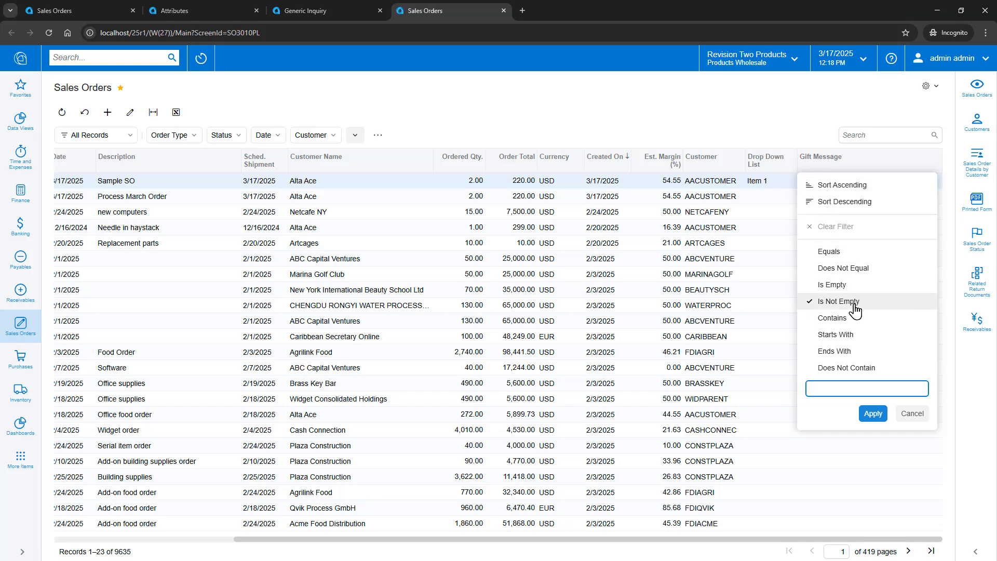
pyautogui.click(873, 415)
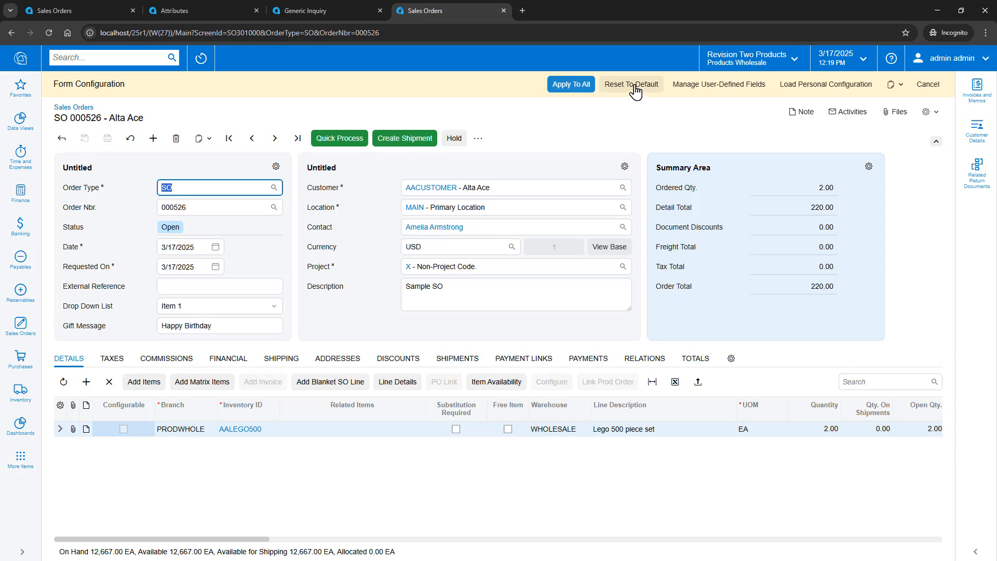
# - Reset the Sales Orders form configuration to default and confirm the reset
pyautogui.click(635, 86)
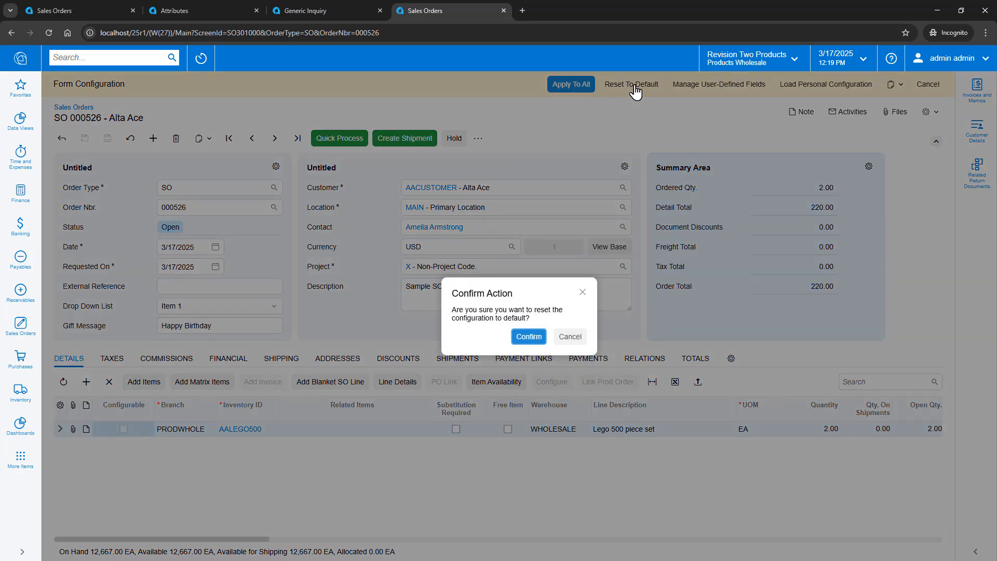
pyautogui.click(534, 336)
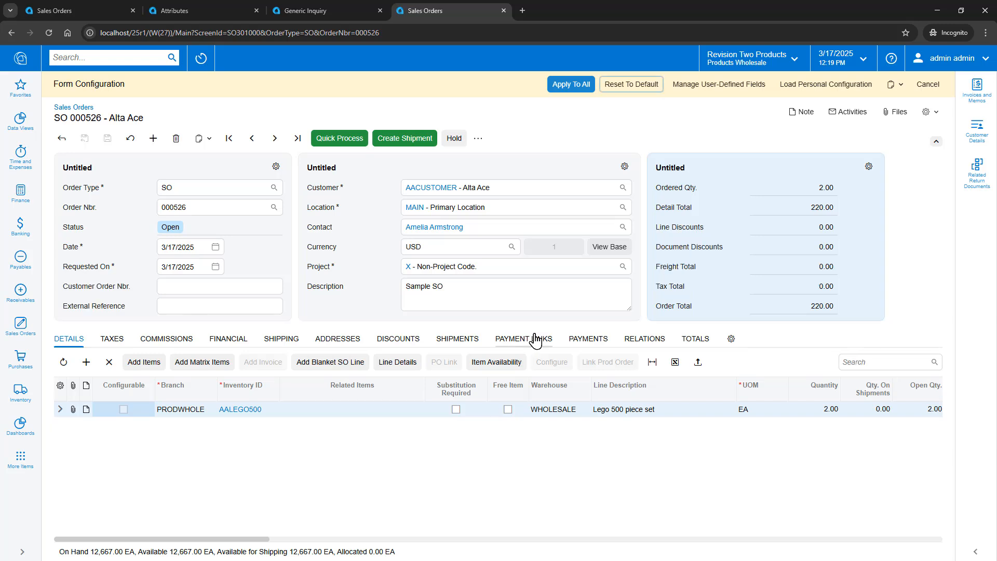